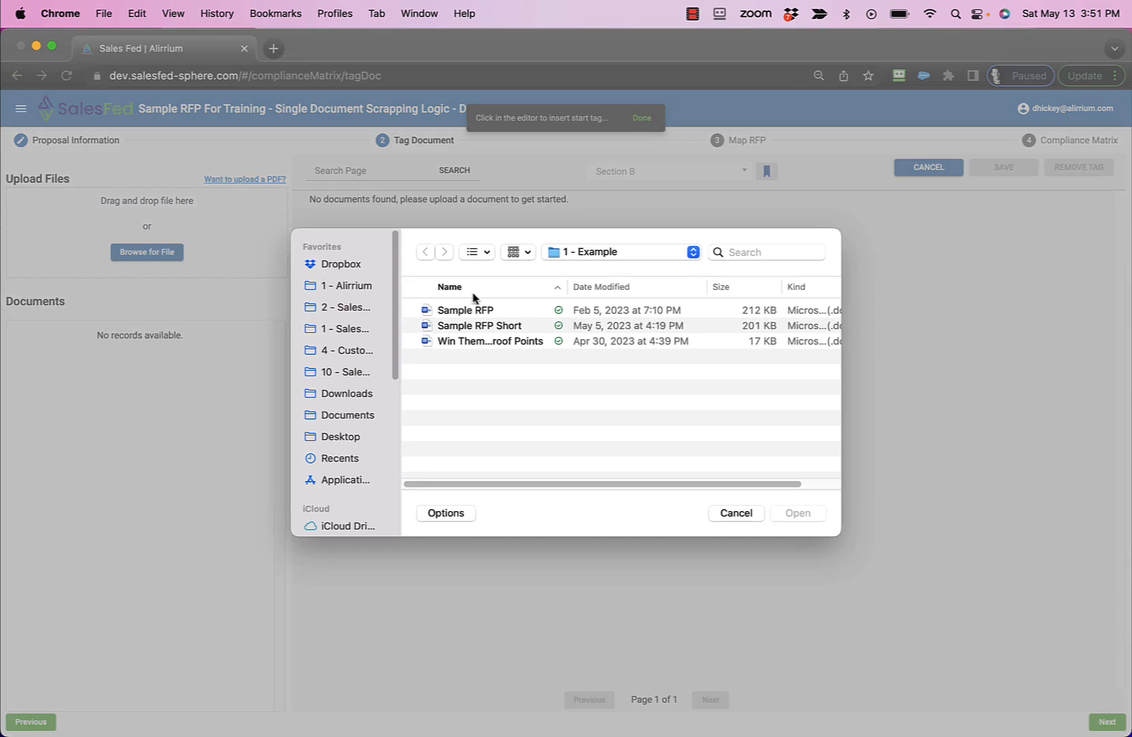
- Upload the Sample RFP document from the 1 - Example folder
left_click(469, 314)
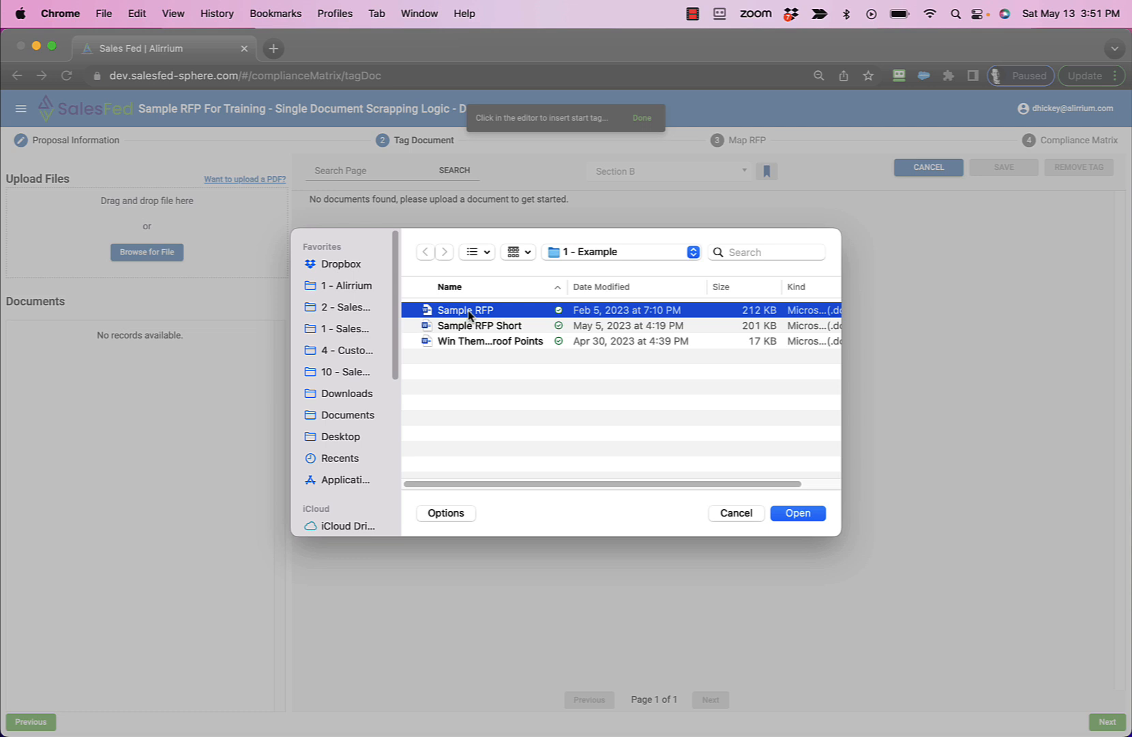
left_click(798, 513)
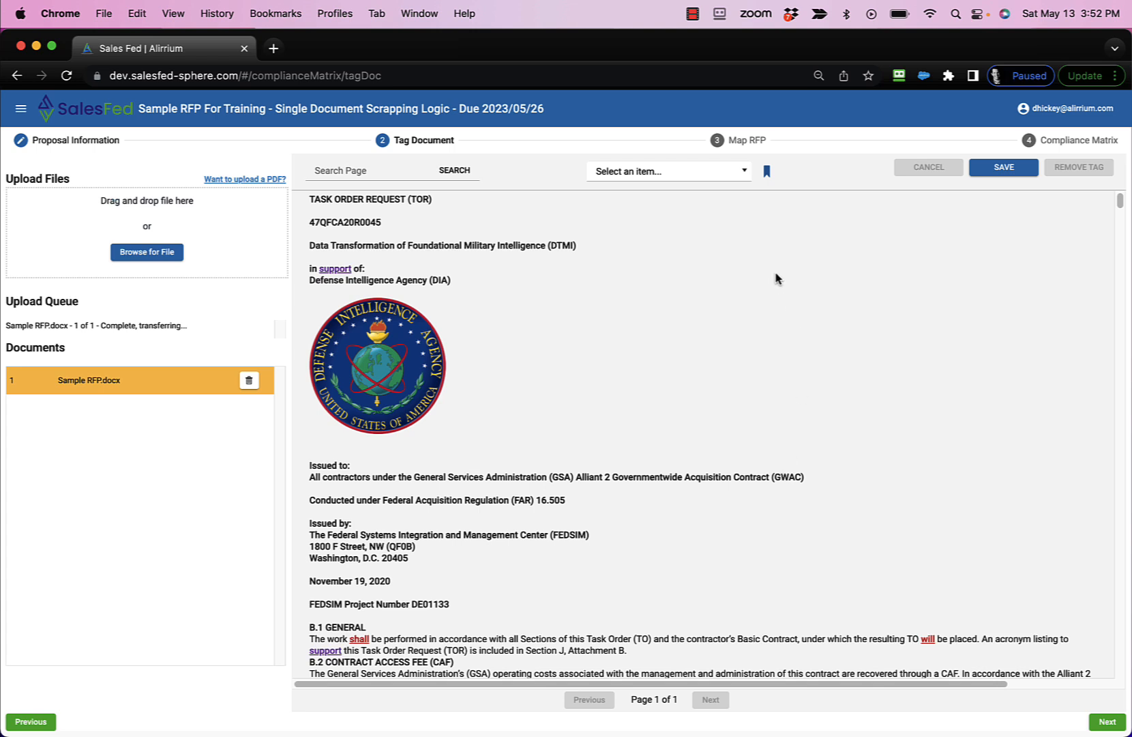
- Tag the B.4 Services and Prices/Costs heading and its paragraph, through "used in this price schedule:", as Section B
left_click(745, 172)
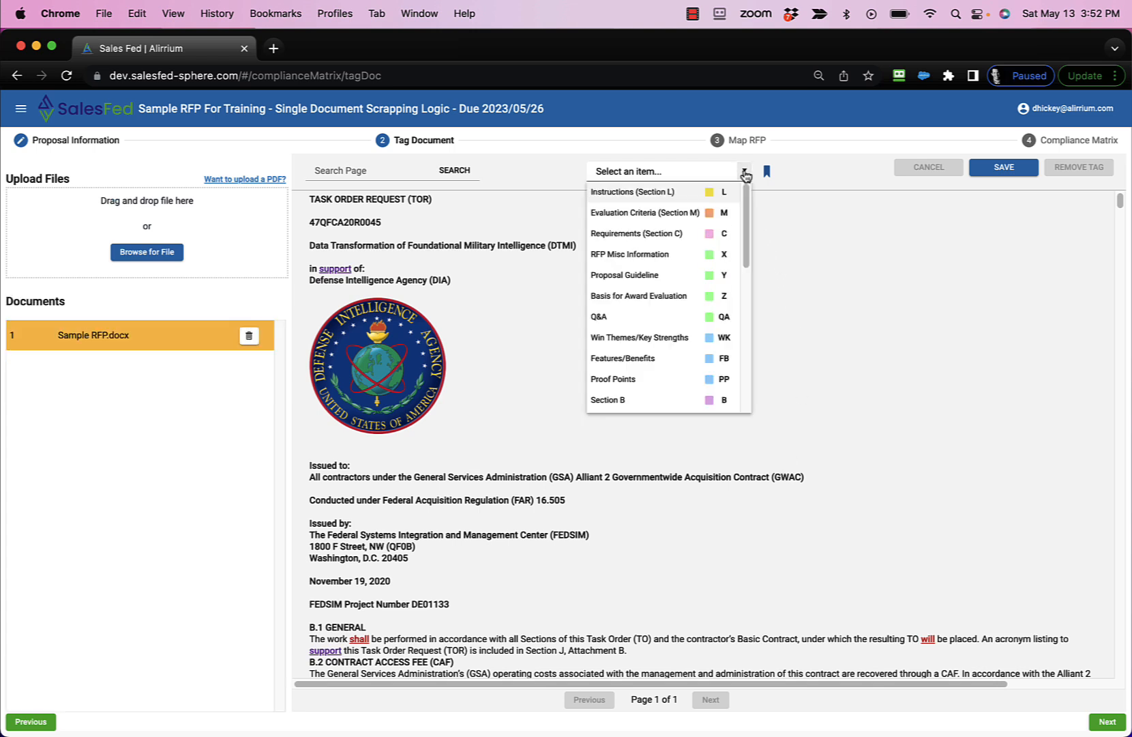
left_click_drag(745, 212, 746, 256)
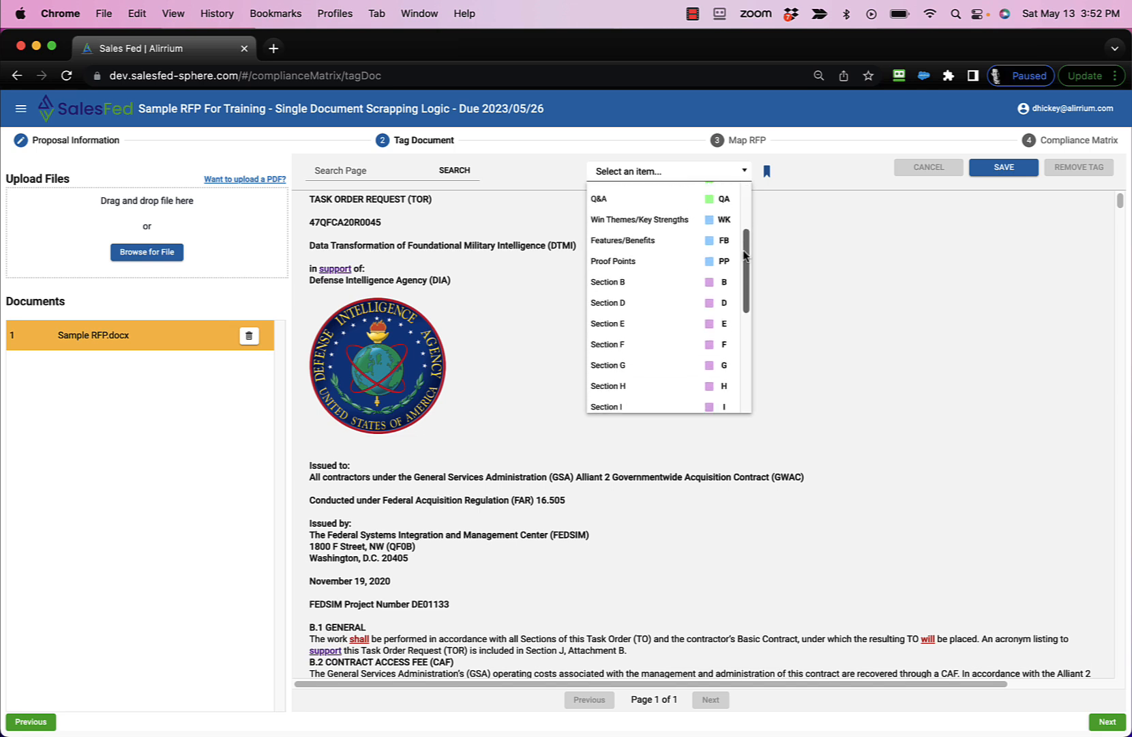
left_click(670, 288)
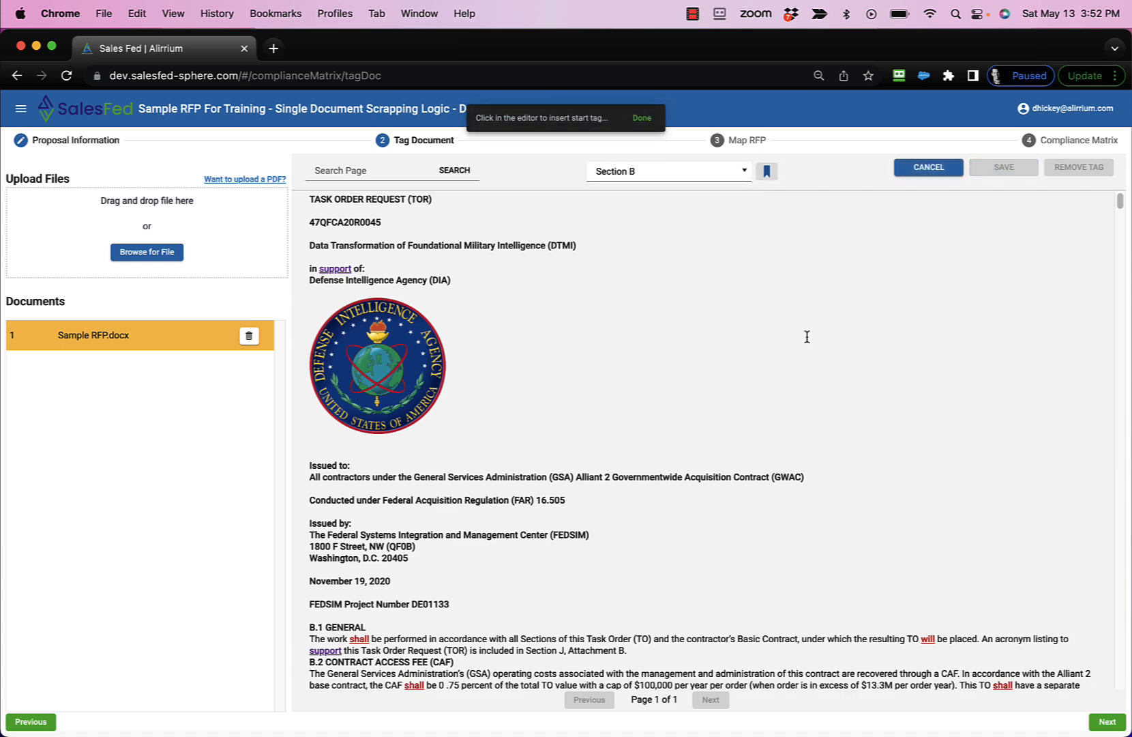
scroll(799, 342, "down", 5)
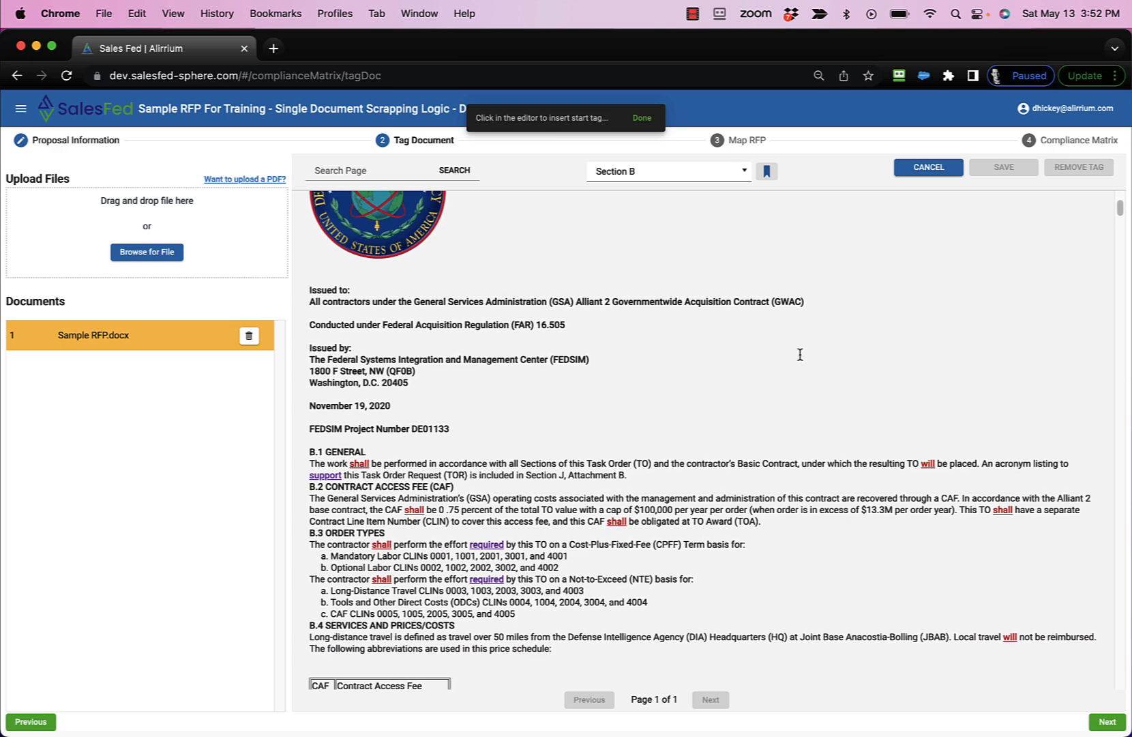
scroll(803, 362, "down", 1)
scroll(805, 361, "down", 3)
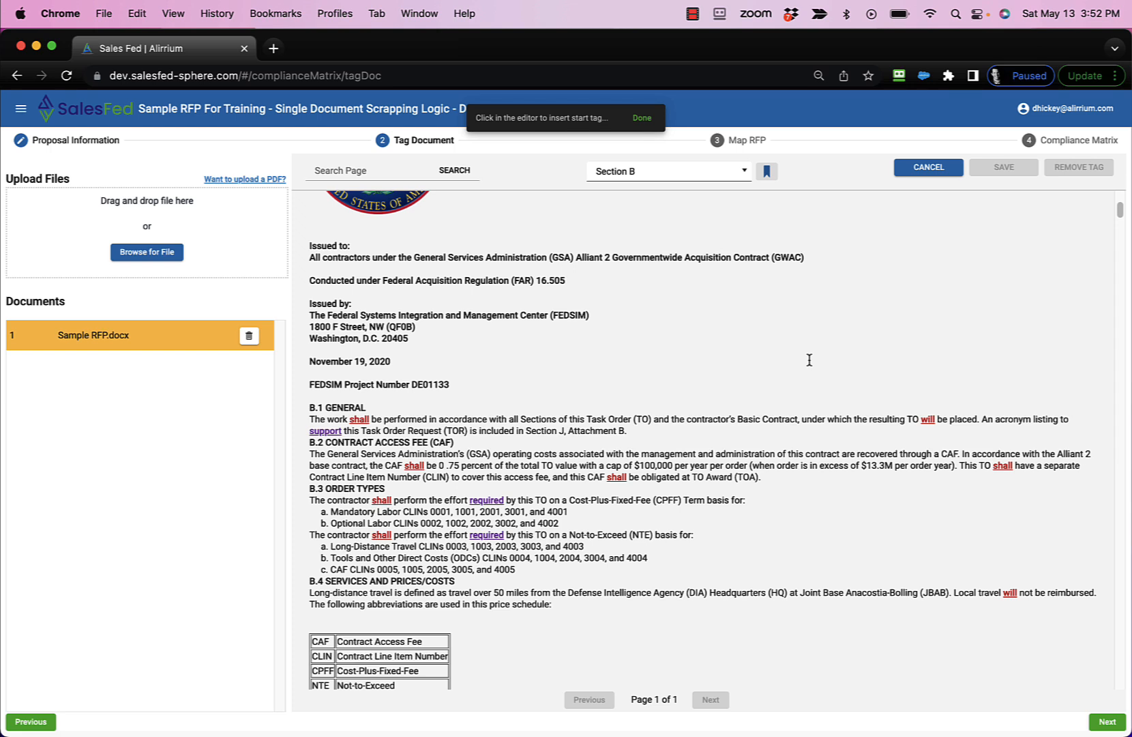
scroll(827, 363, "down", 1)
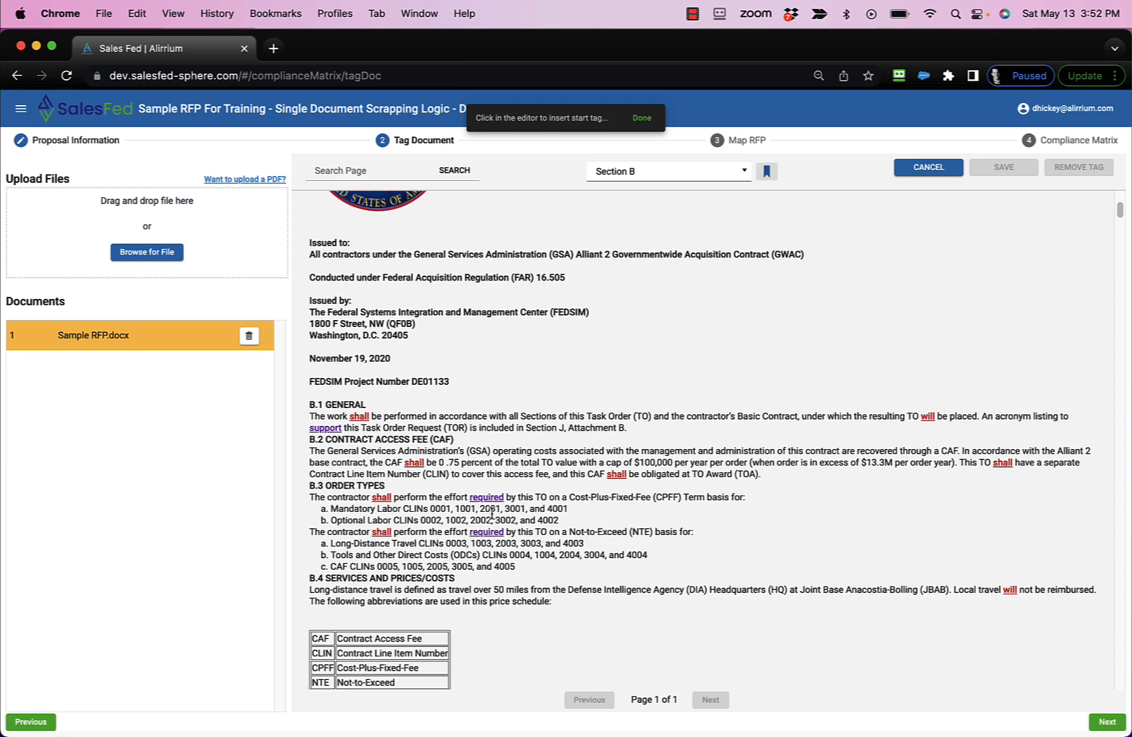
left_click(306, 578)
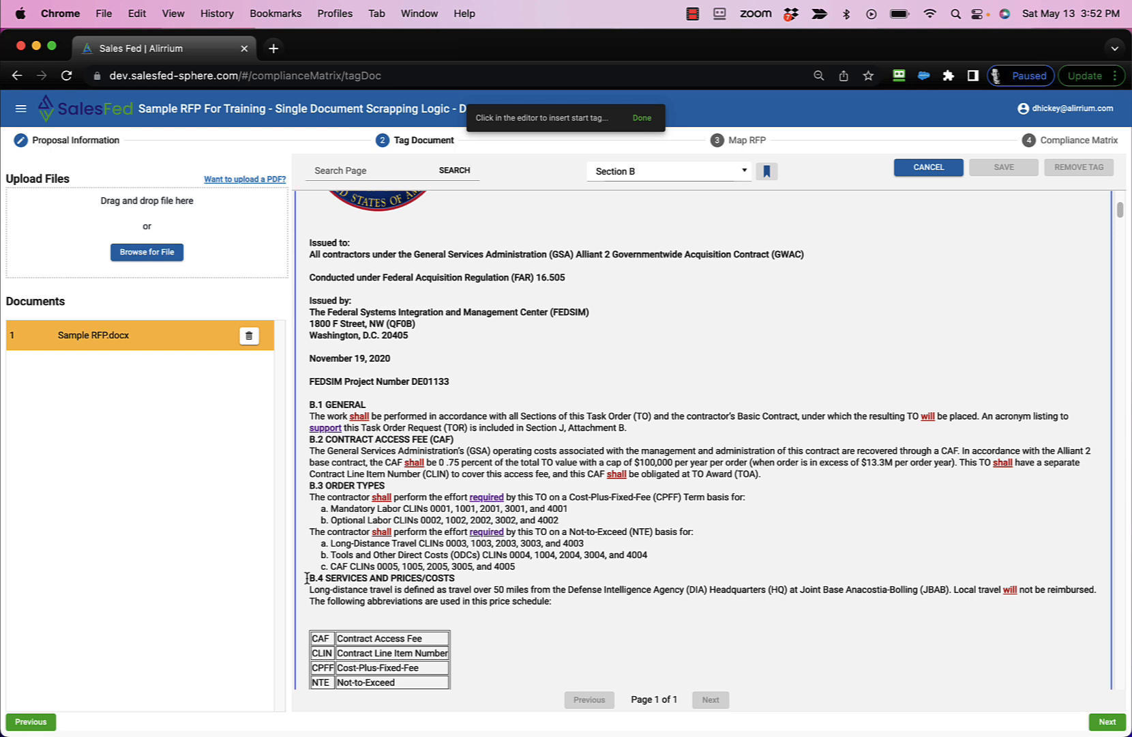
left_click(581, 602)
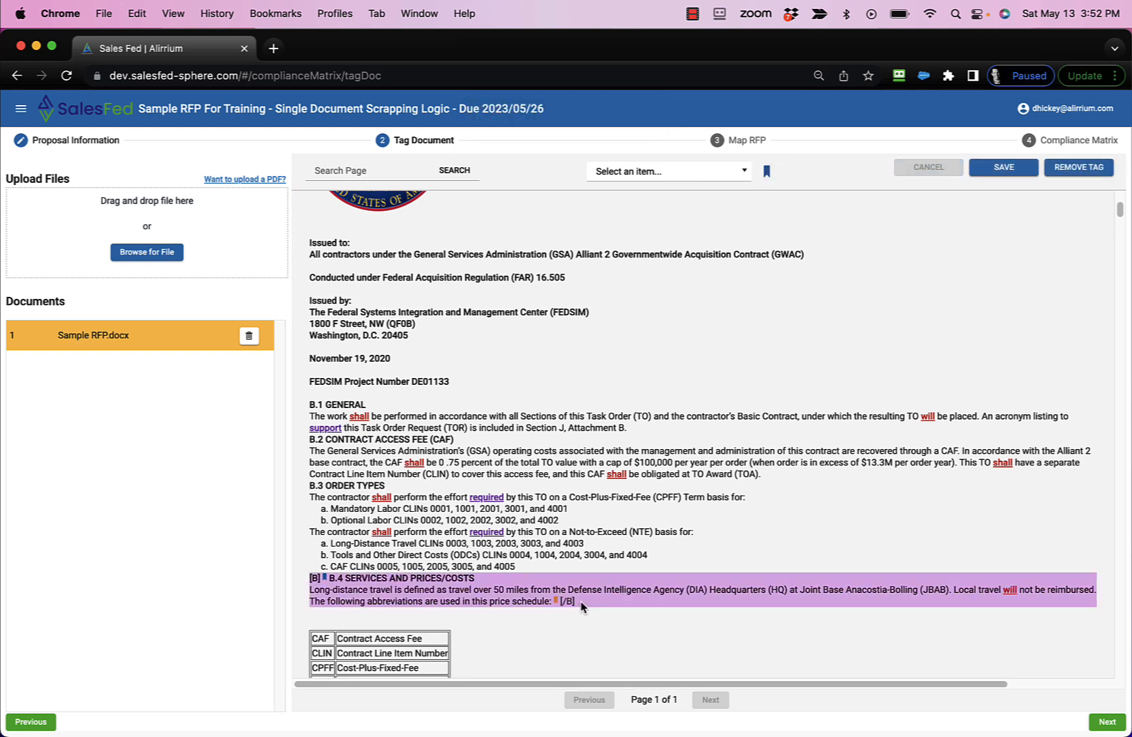
- Save the tagged document and expand the list of tagged sections under Sample RFP.docx
left_click(1004, 167)
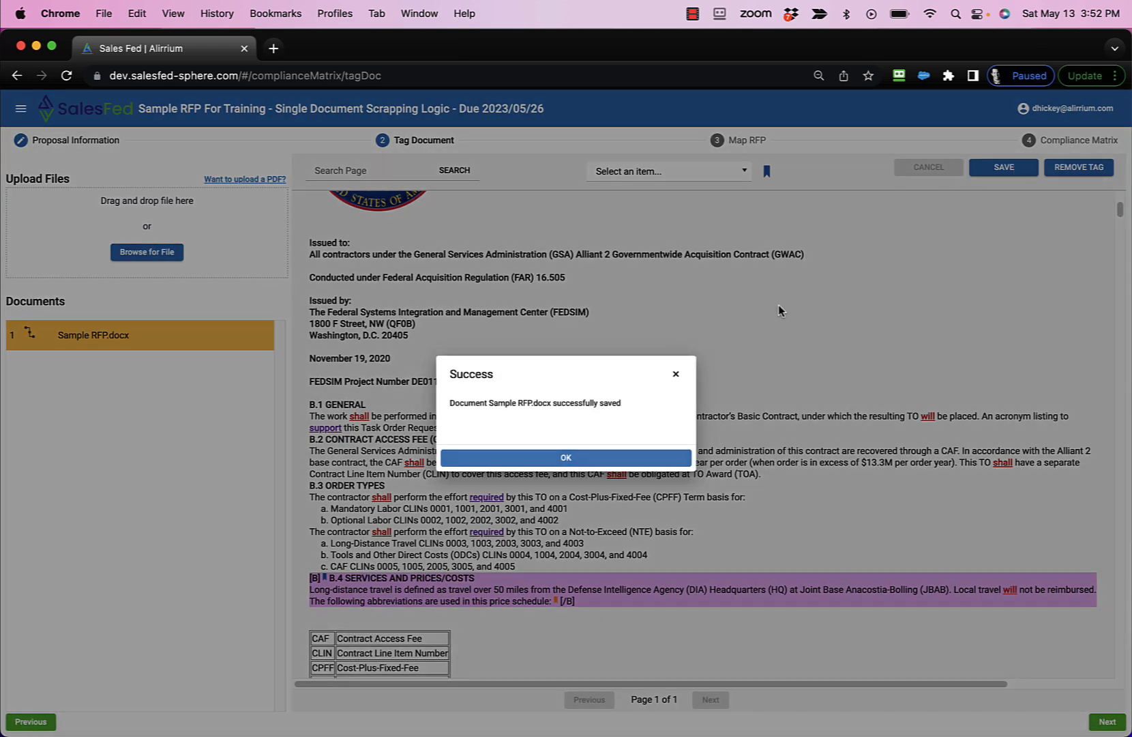
left_click(633, 458)
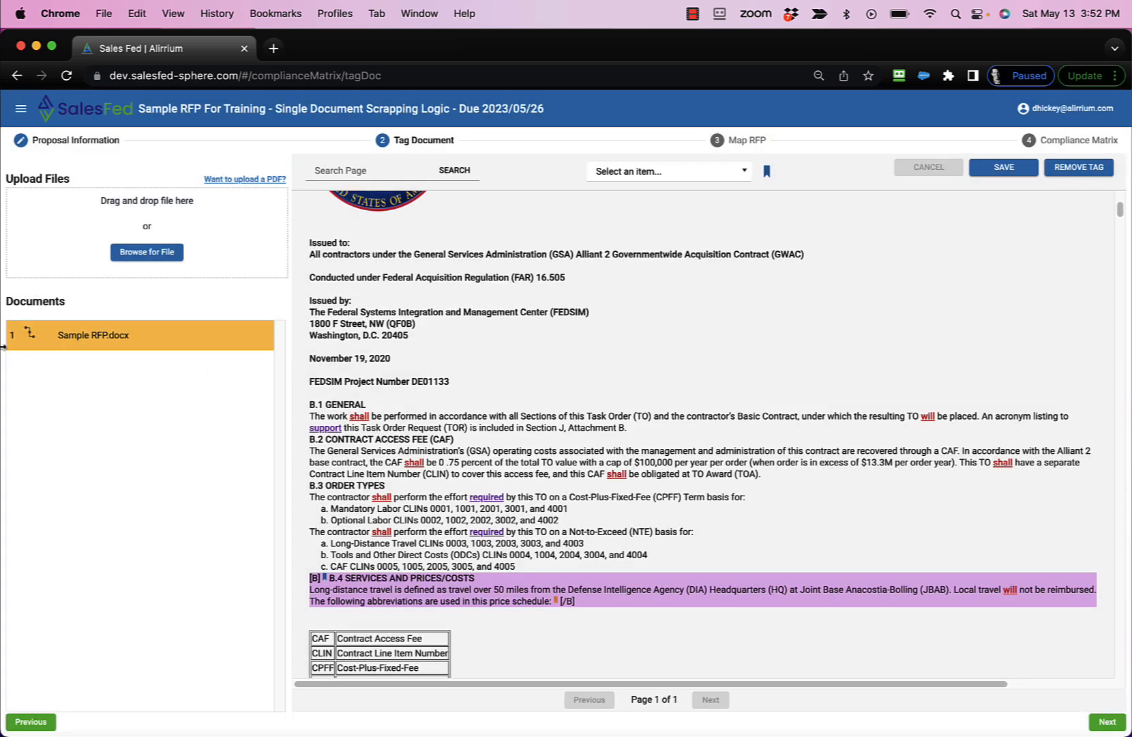
left_click(35, 336)
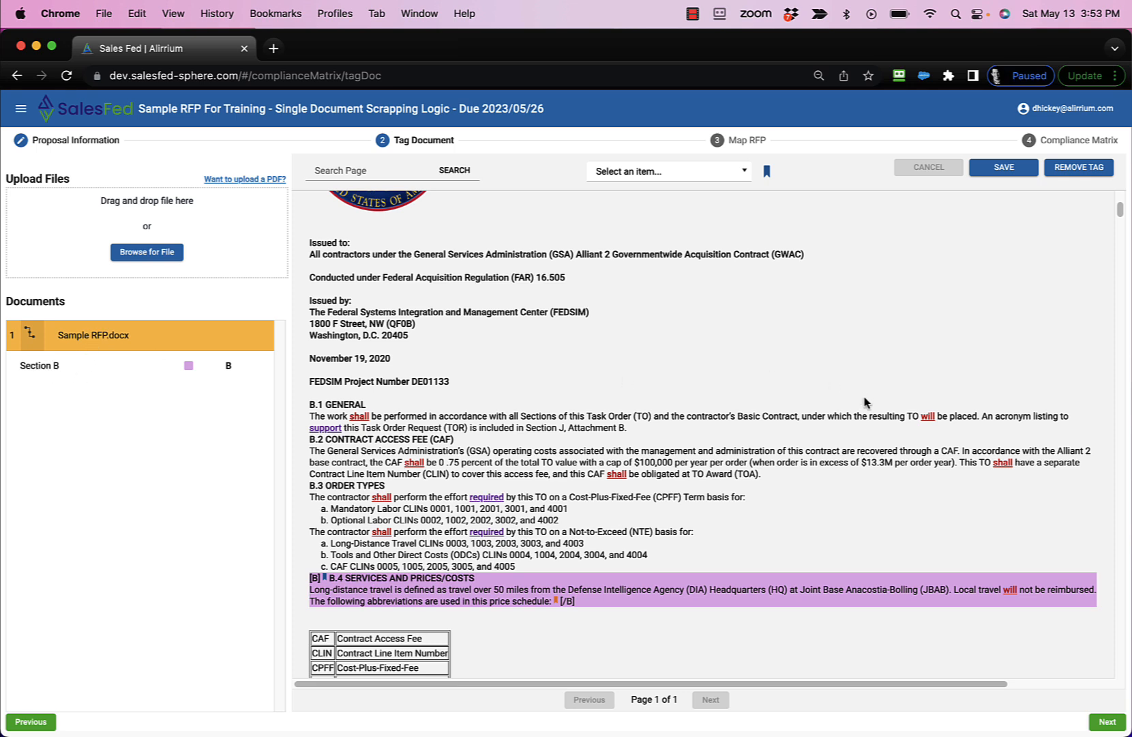
- Try to proceed to the Map RFP stage with only Section B tagged
left_click(1110, 724)
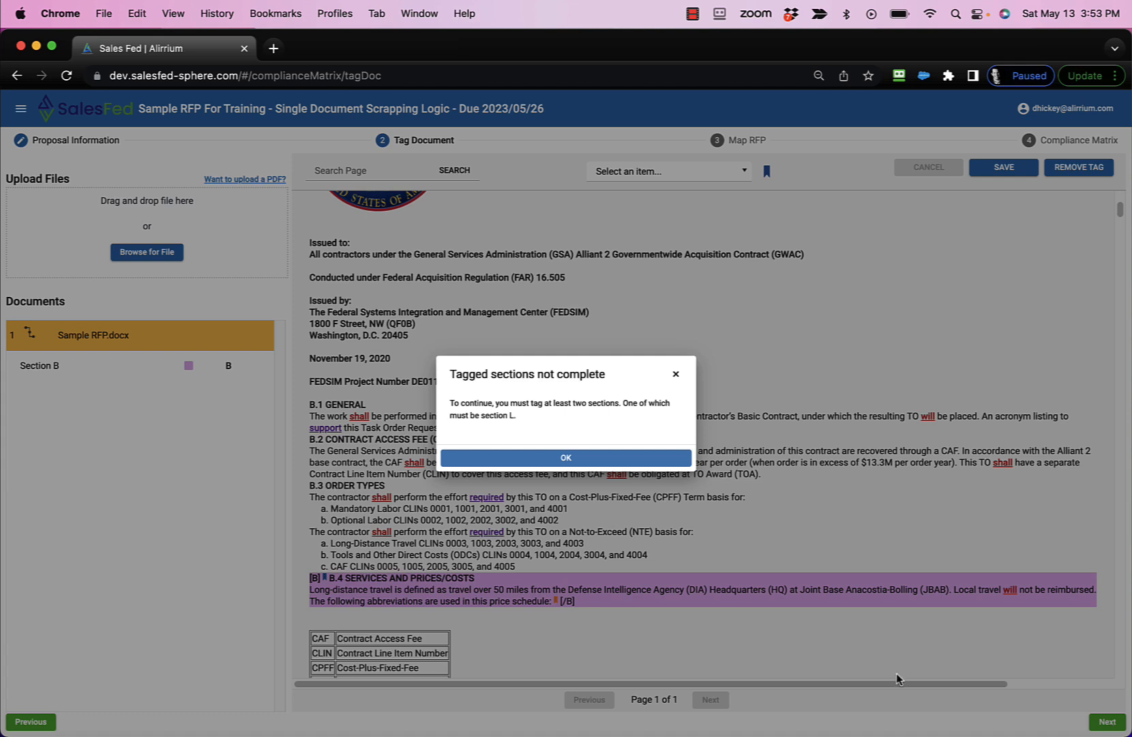
left_click(621, 459)
- Tag the text from L.3 General Information through the Hive Group contact's email line as Instructions (Section L)
left_click_drag(1118, 210, 1116, 470)
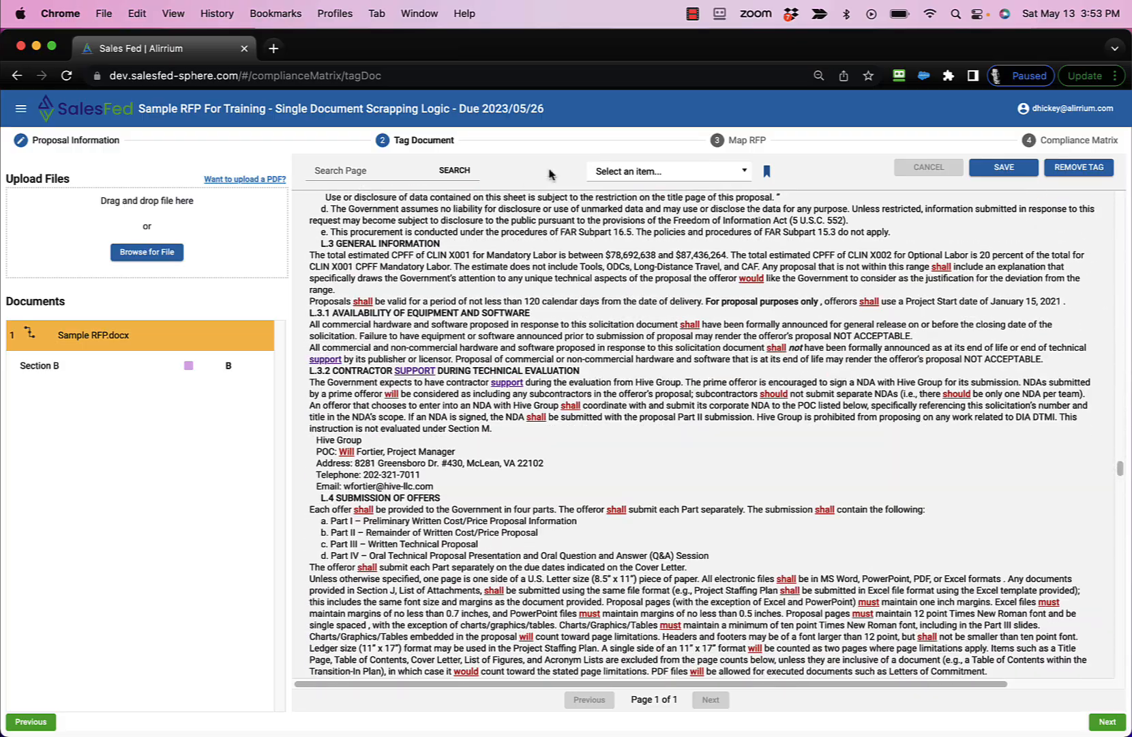
left_click(744, 170)
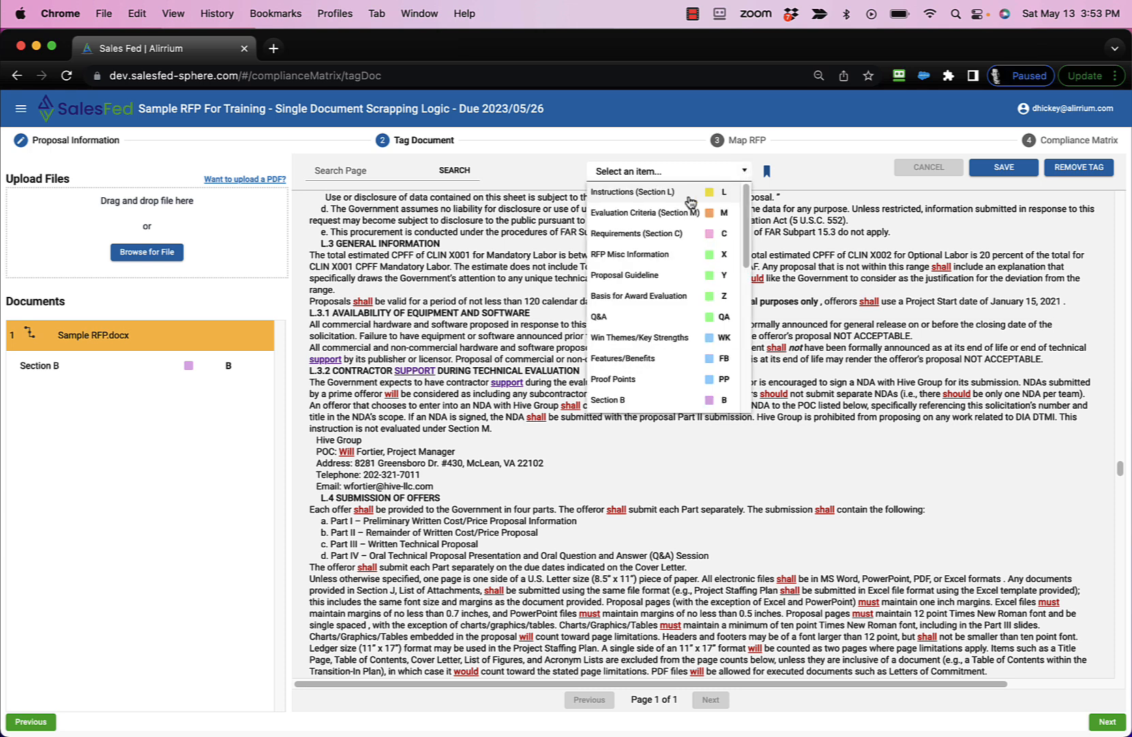
left_click(665, 192)
left_click(315, 244)
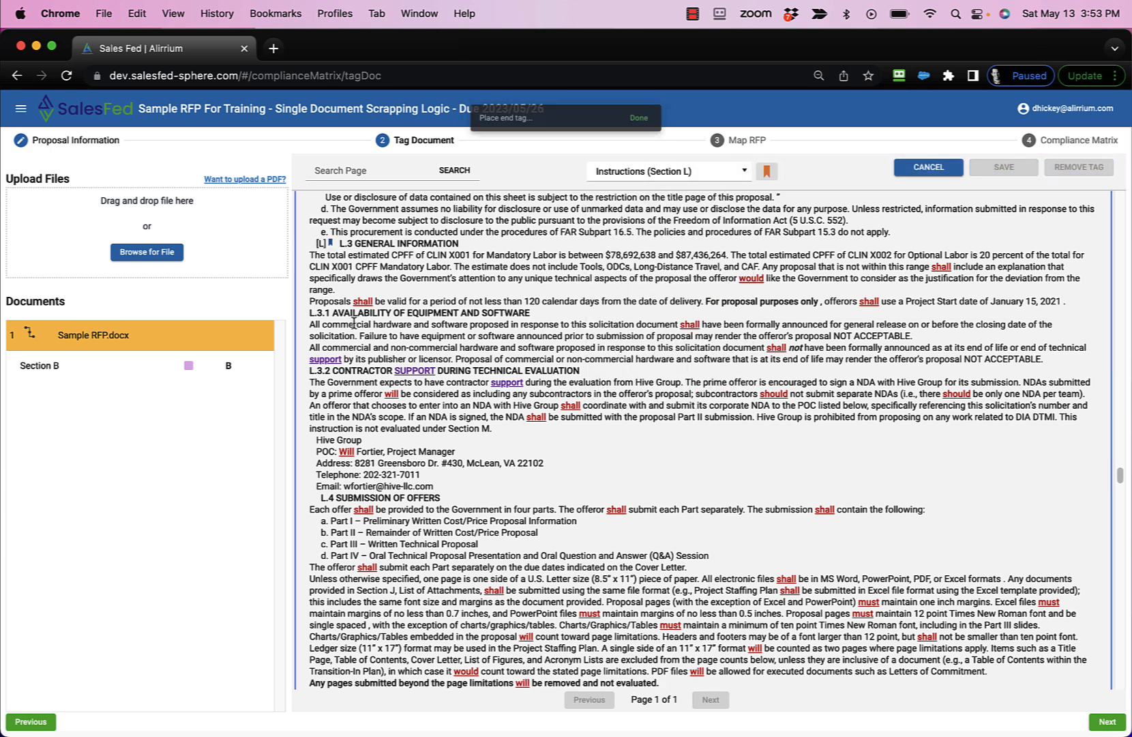
left_click(473, 486)
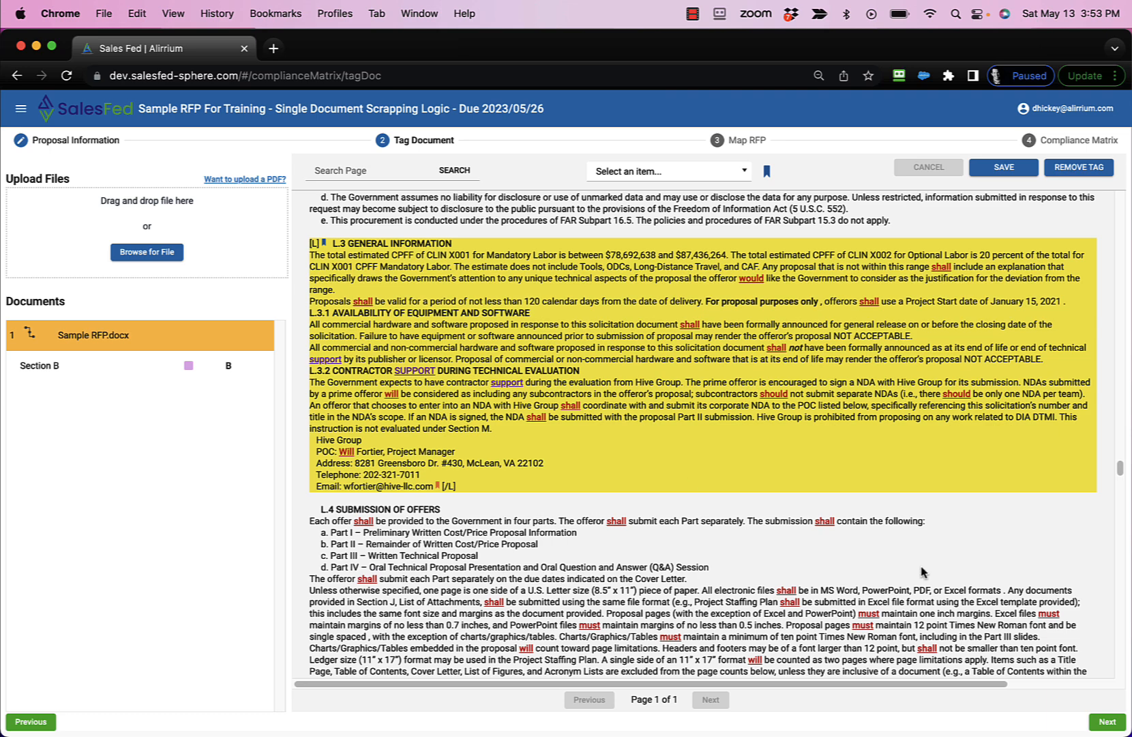
- Save the document with its Section L tag, check its tagged sections, and proceed to the Map RFP stage
left_click(997, 168)
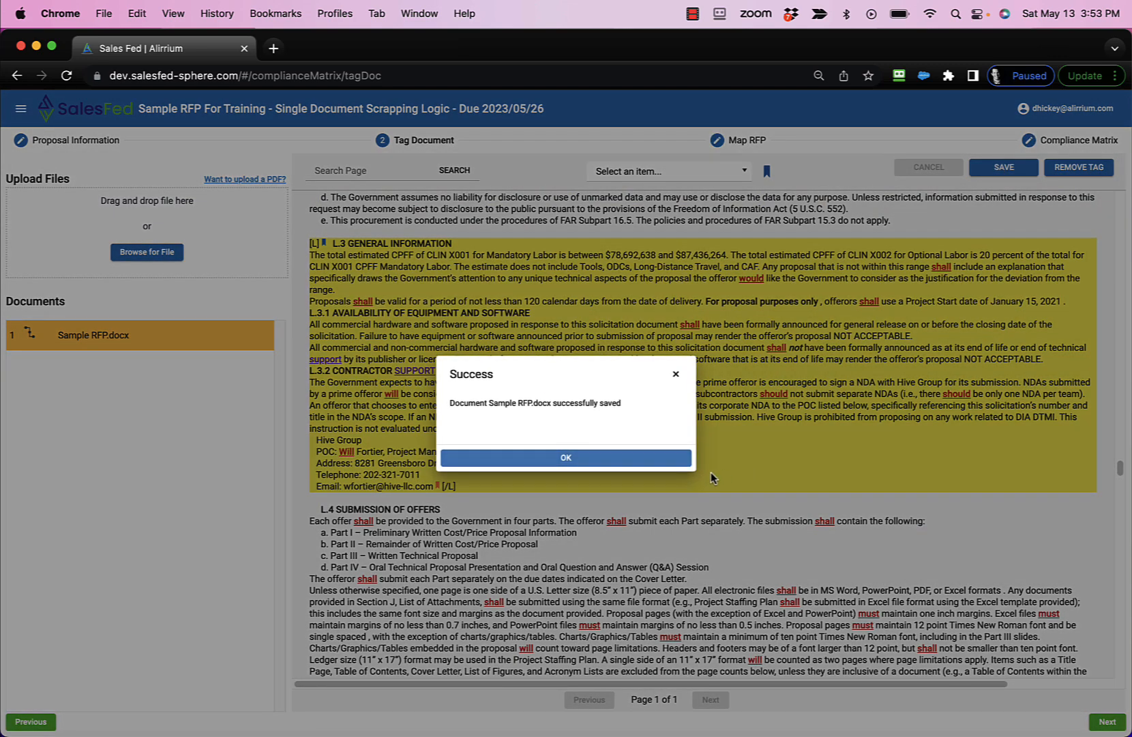
left_click(649, 457)
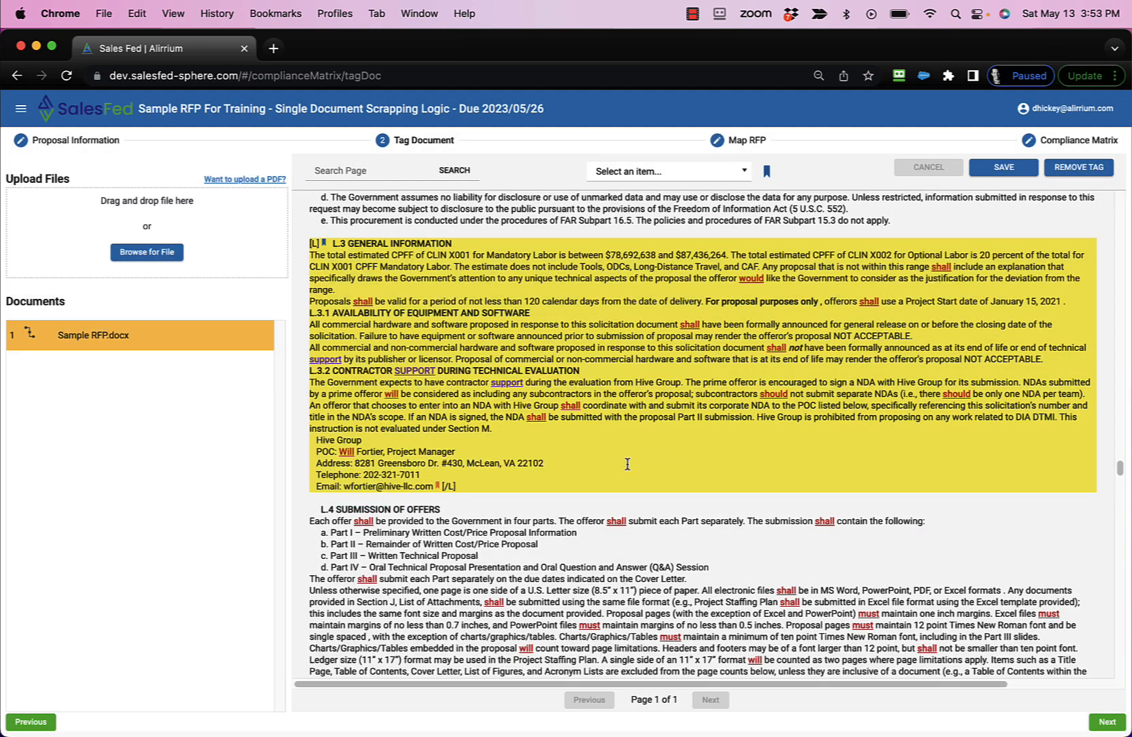
left_click(28, 337)
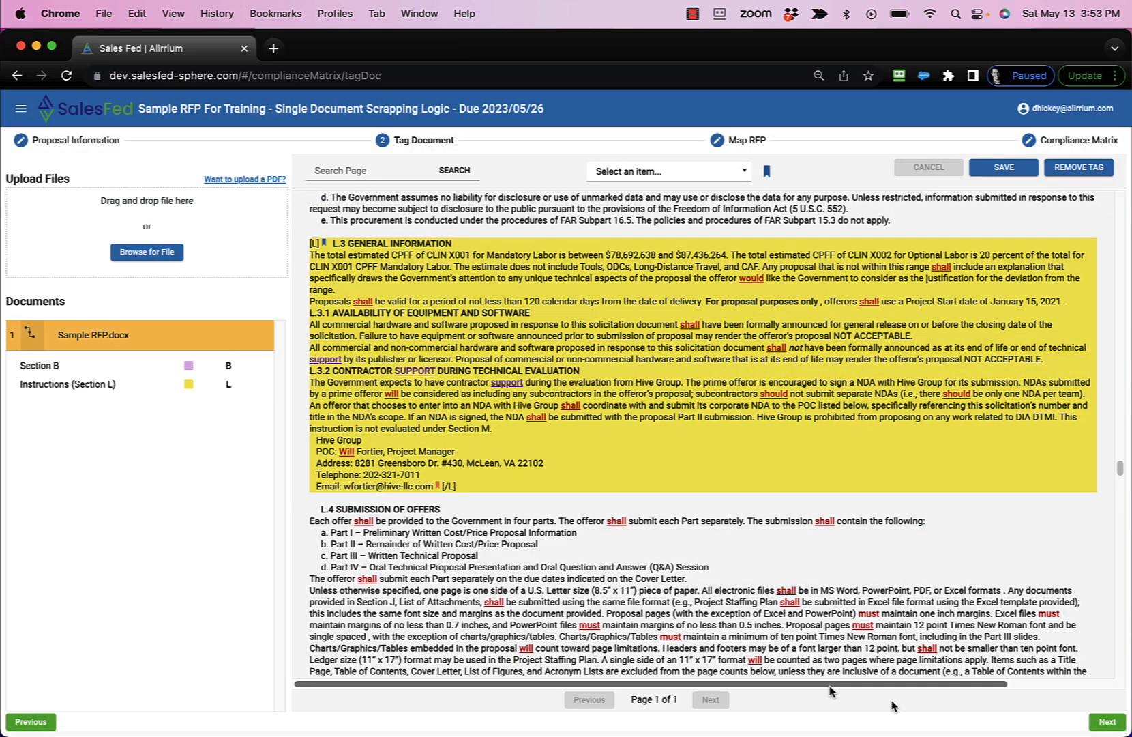
left_click(1106, 722)
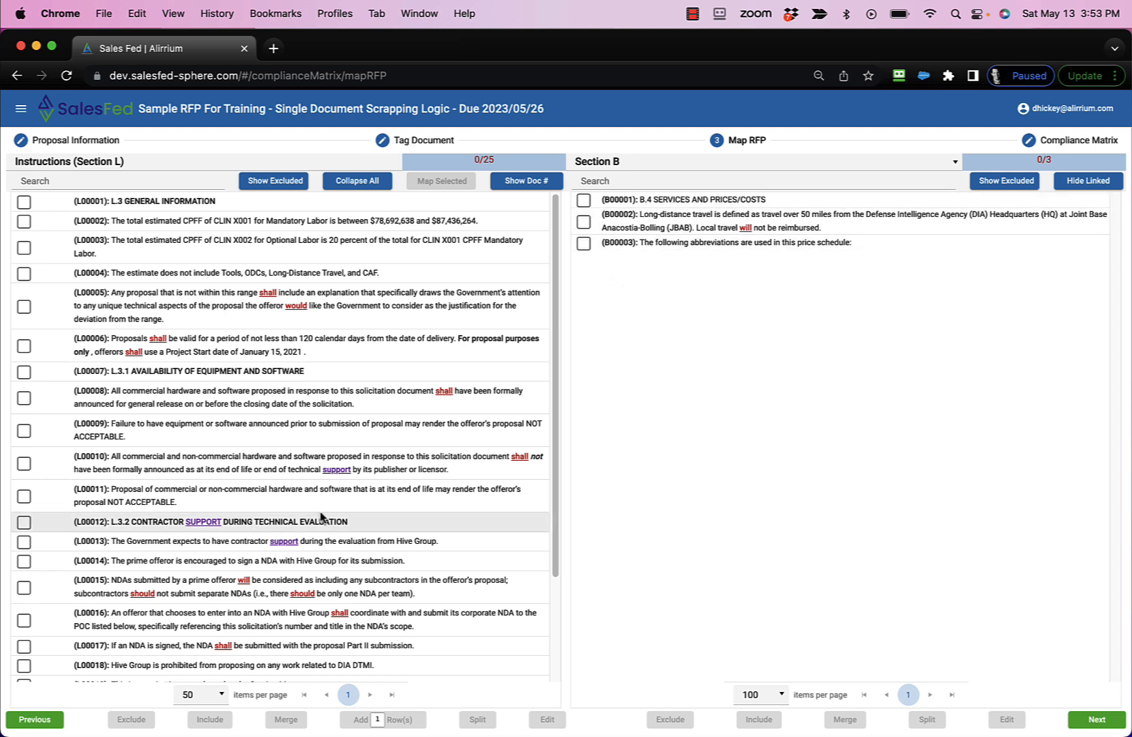
- Return to document tagging and tag the B.1 General heading and its paragraph as Section B
left_click(34, 720)
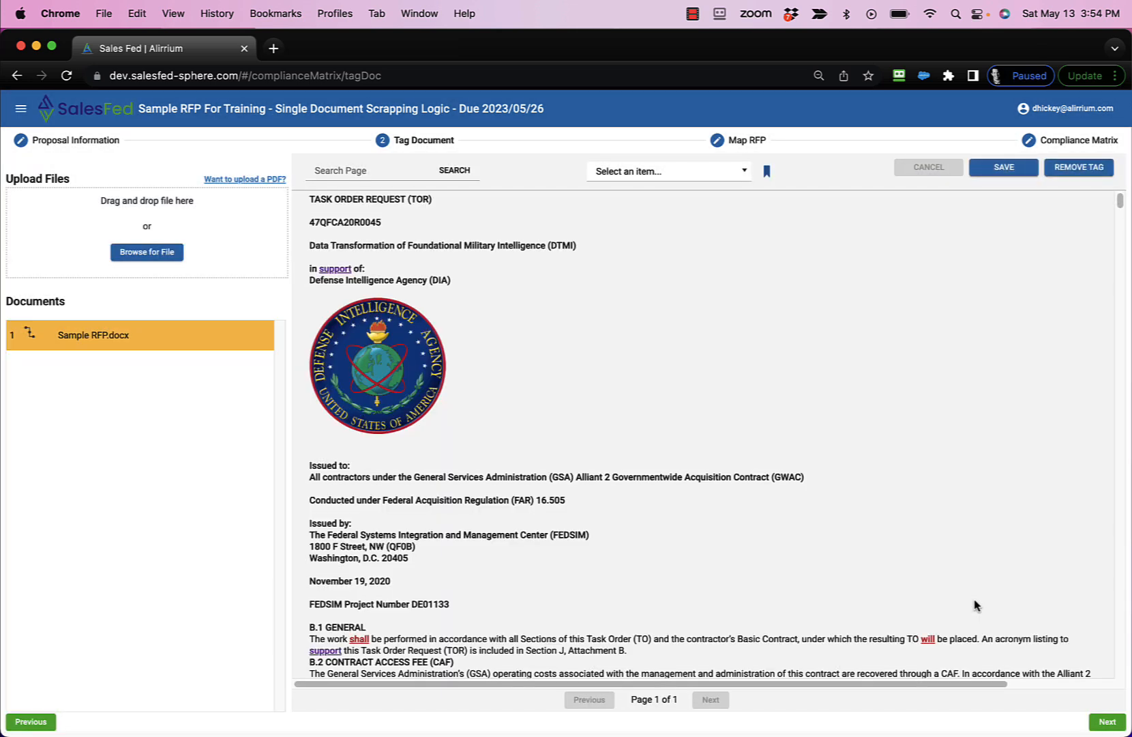
scroll(1048, 442, "down", 5)
left_click(743, 174)
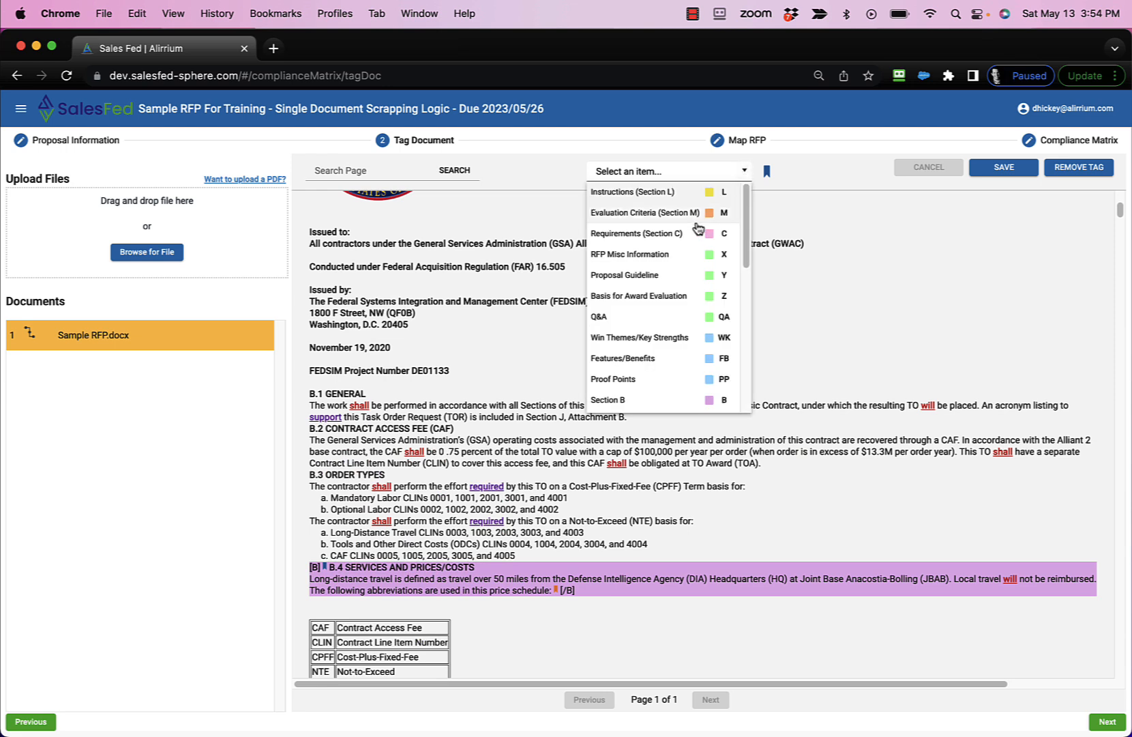
left_click(639, 408)
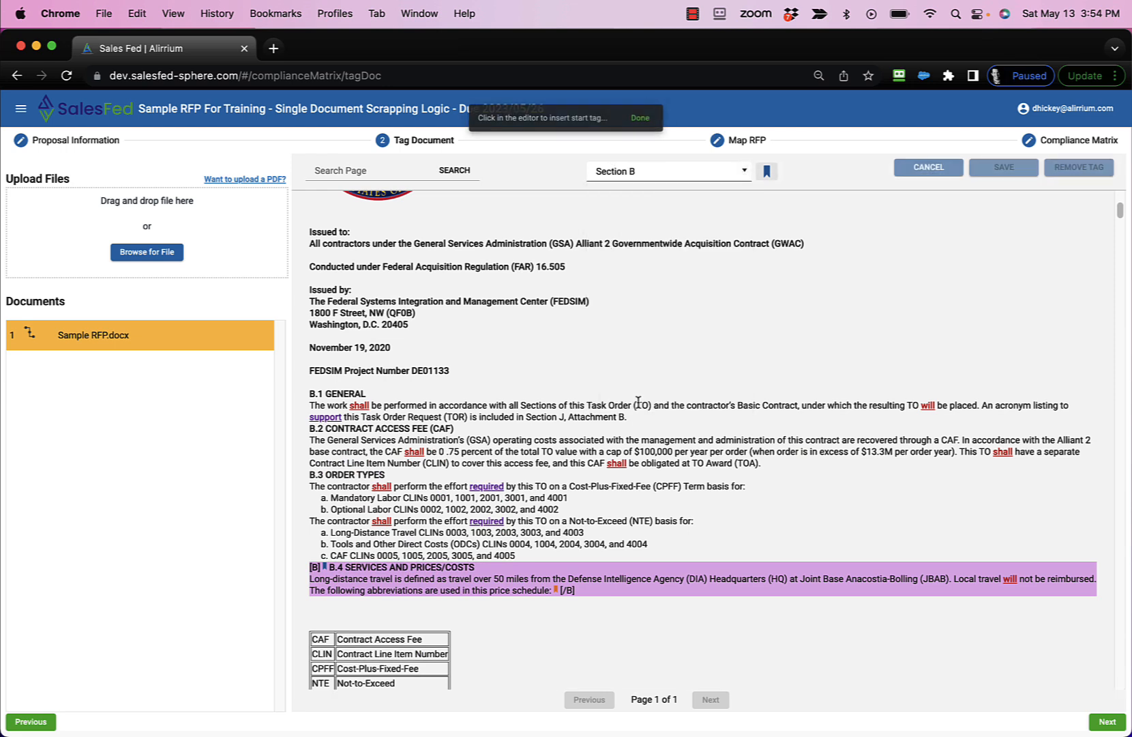
left_click(306, 392)
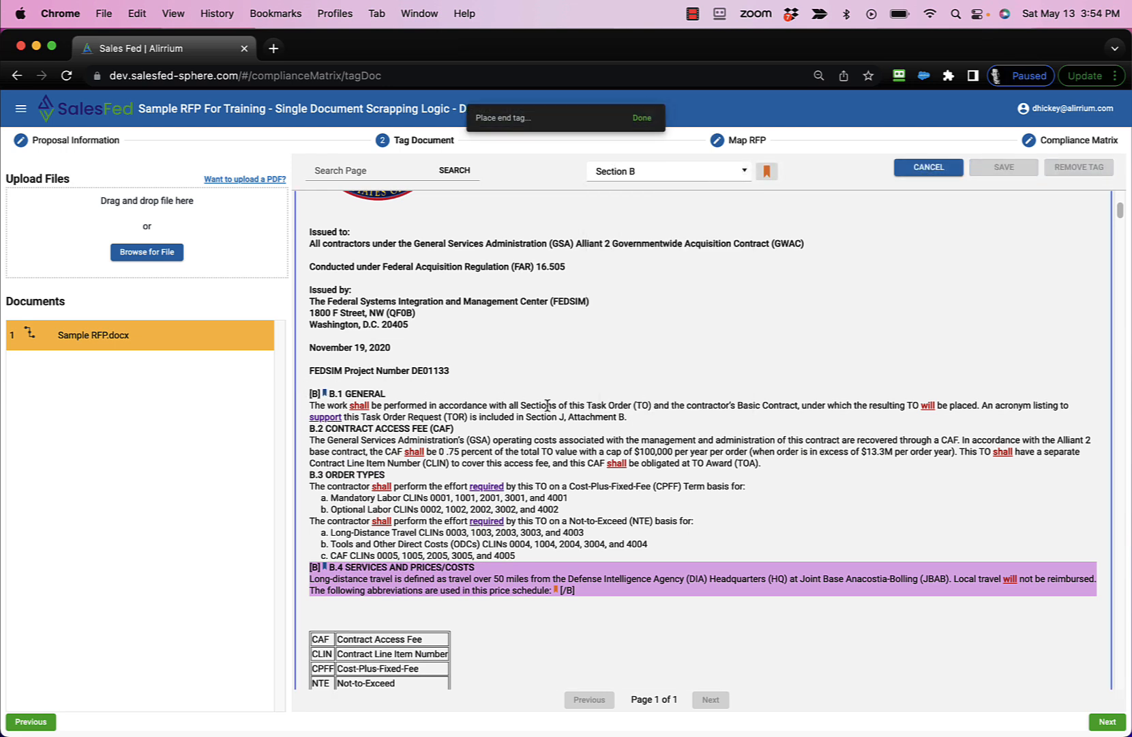
left_click(642, 417)
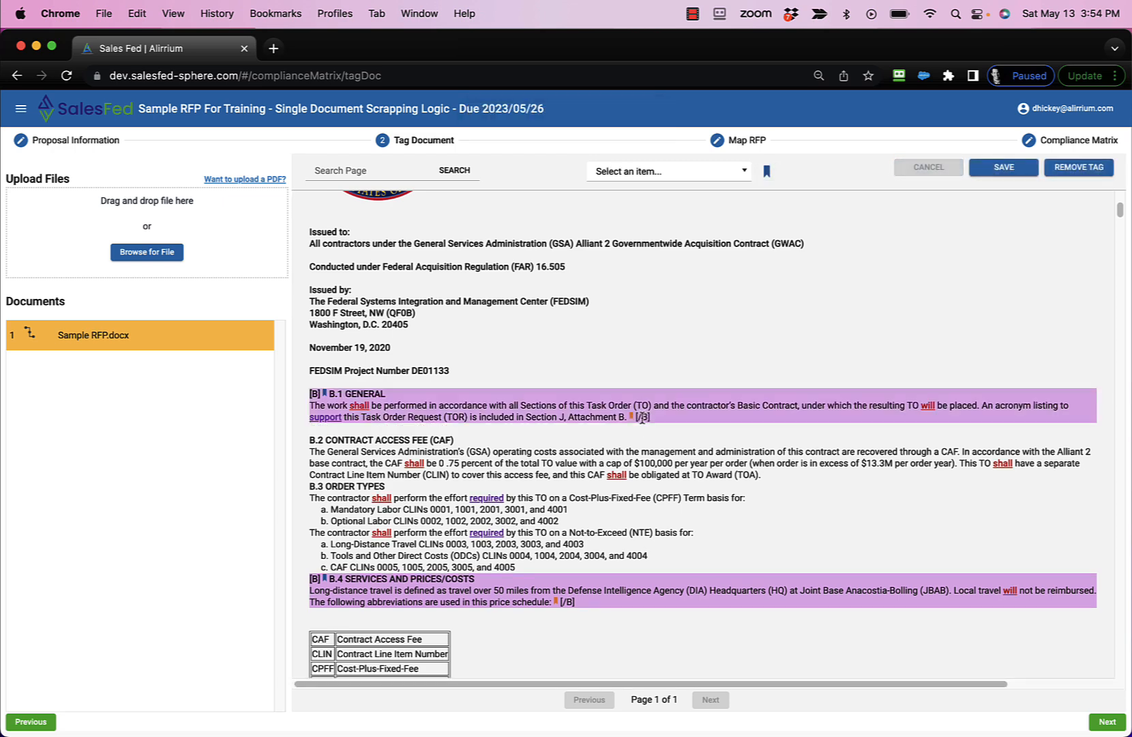
- Save the document with the added B.1 tag and proceed to the Map RFP stage
left_click(1006, 169)
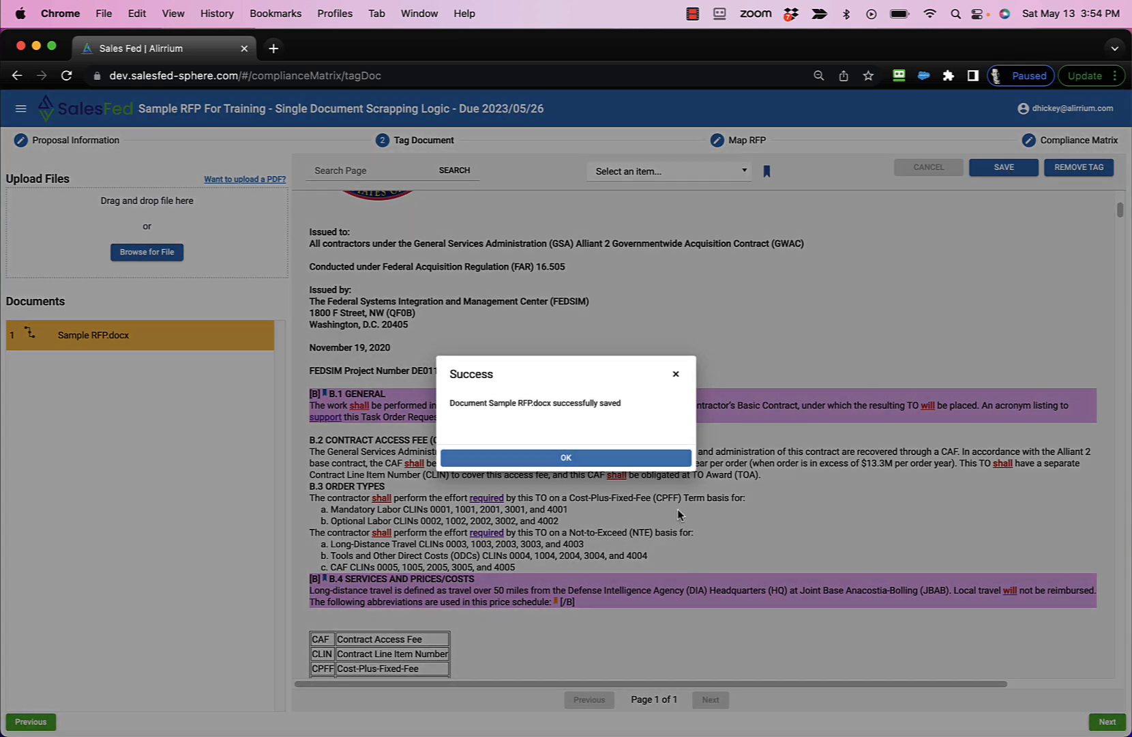
left_click(652, 458)
left_click(1110, 724)
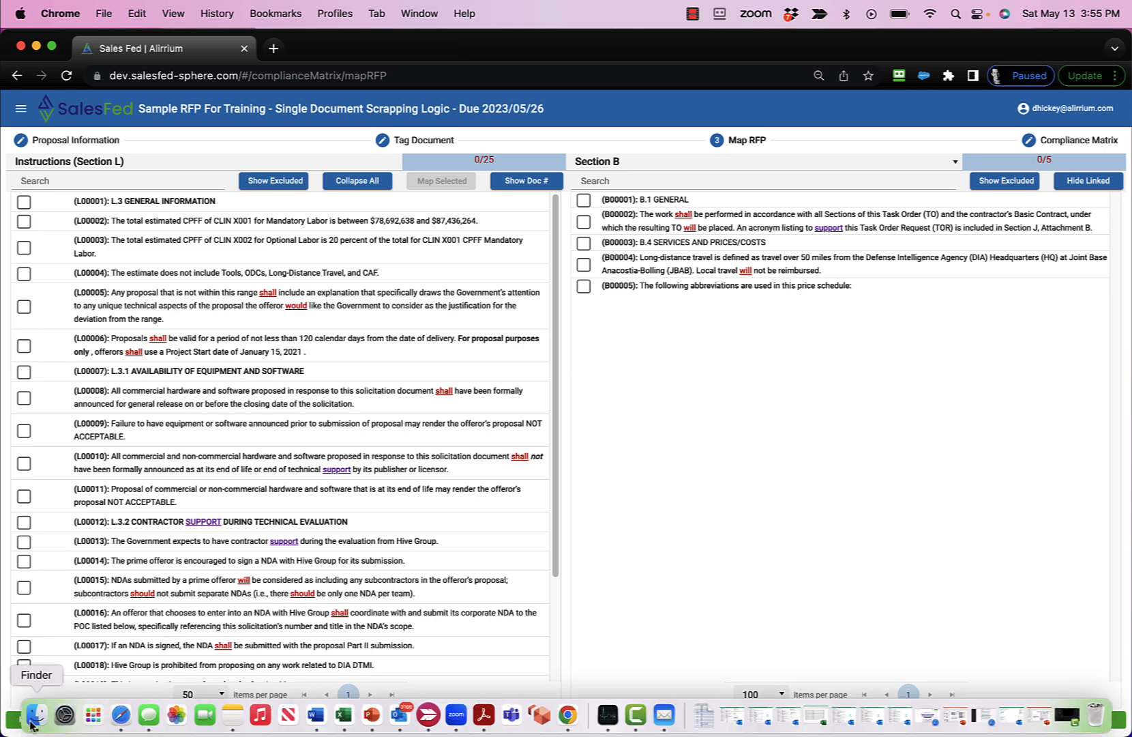
- Return to document tagging and tag B.2 Contract Access Fee through the first B.3 Order Types sentence, ending "Term basis for:", as Section B
left_click(35, 723)
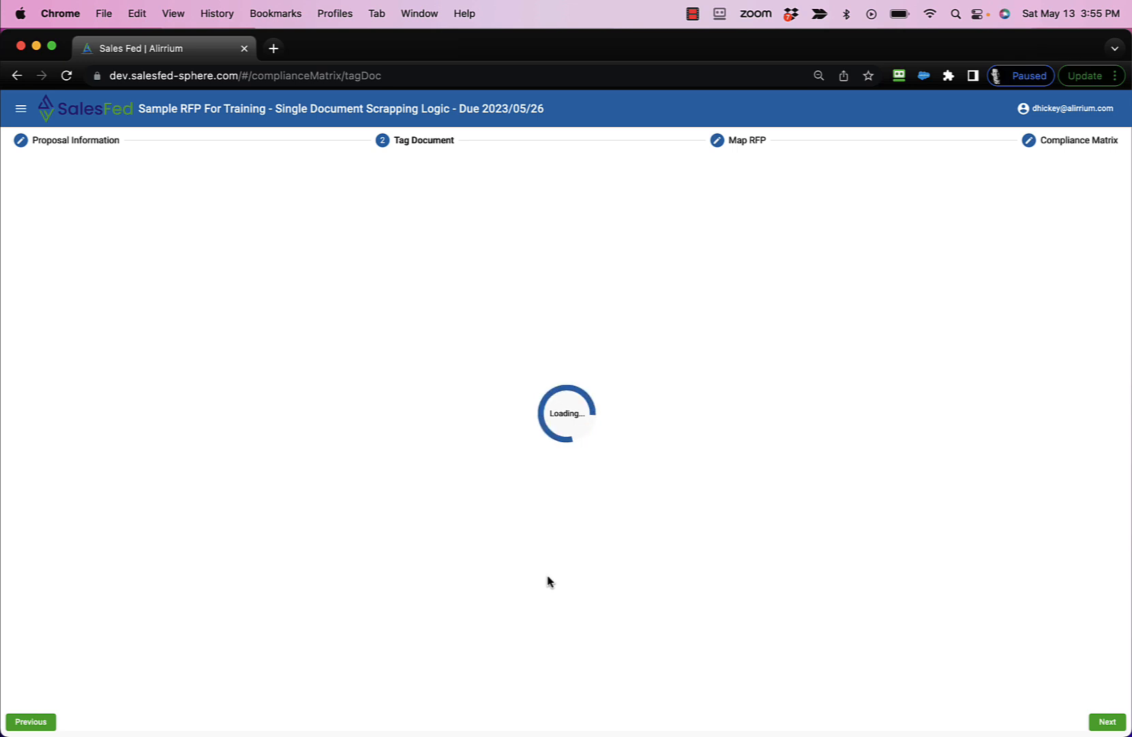
scroll(675, 504, "down", 5)
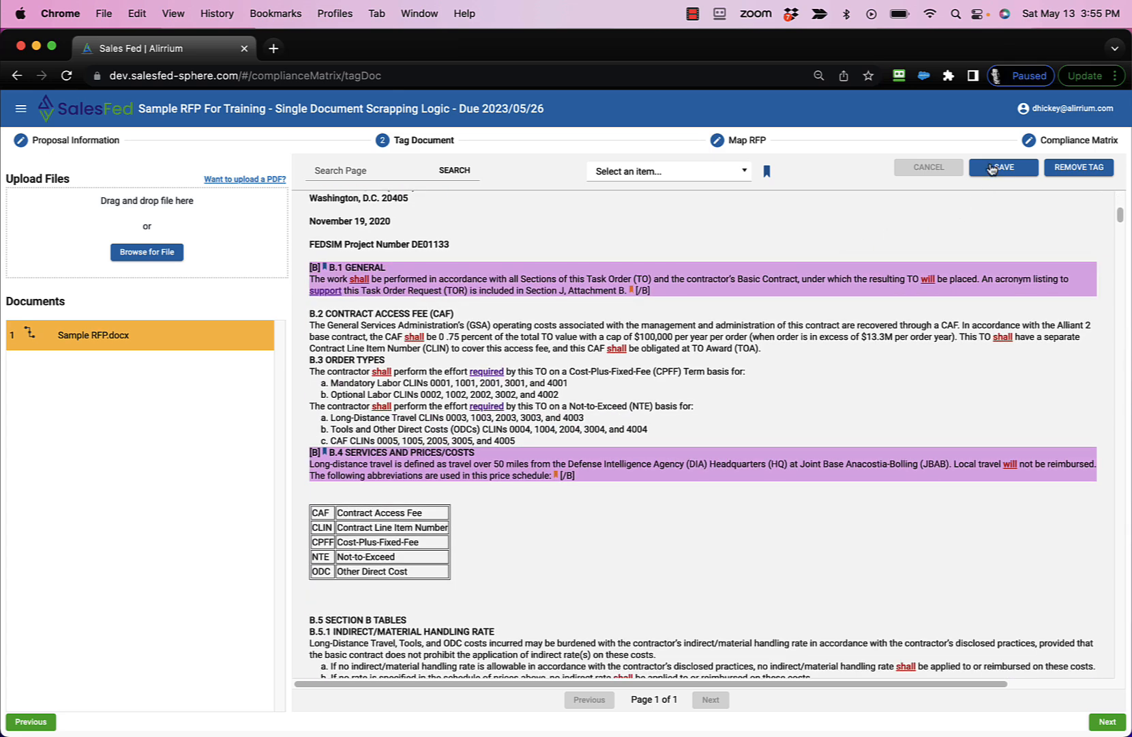
left_click(744, 171)
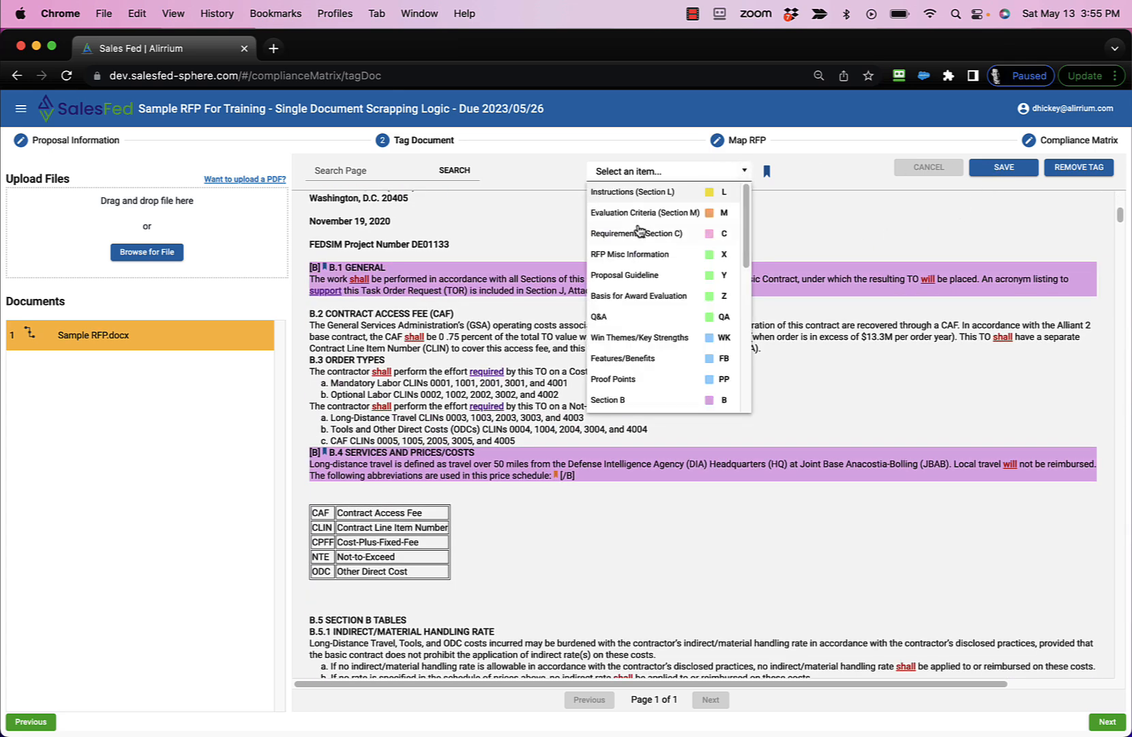
left_click(624, 401)
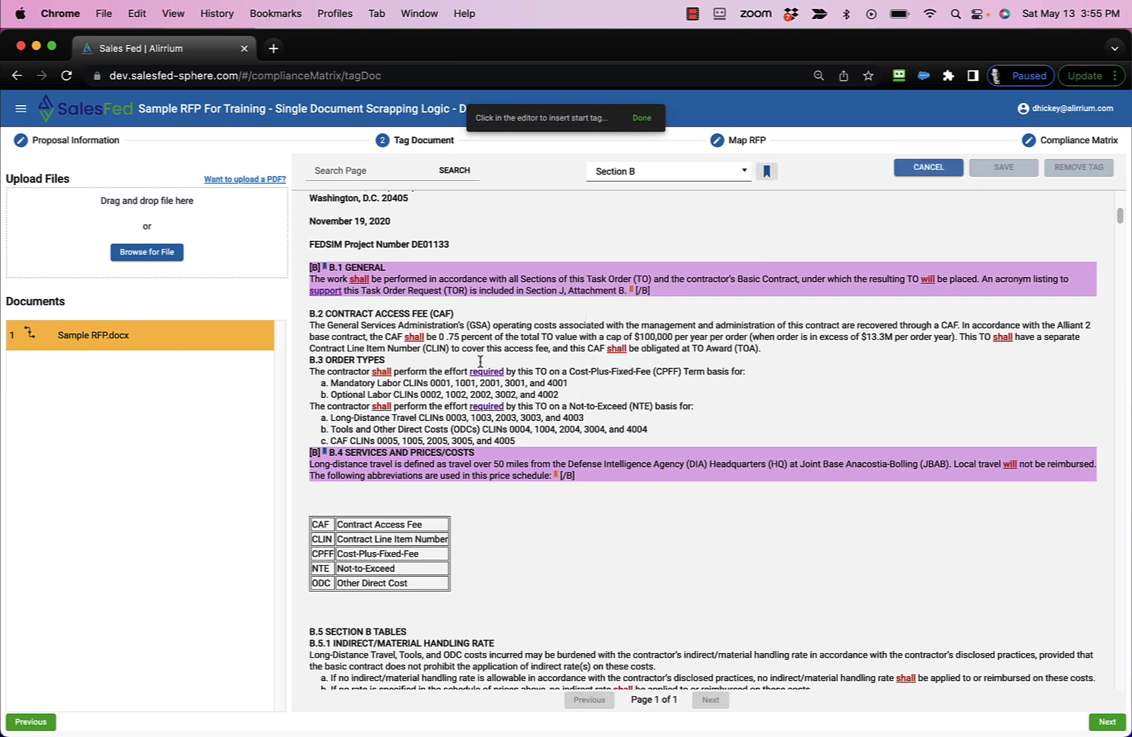
left_click(310, 315)
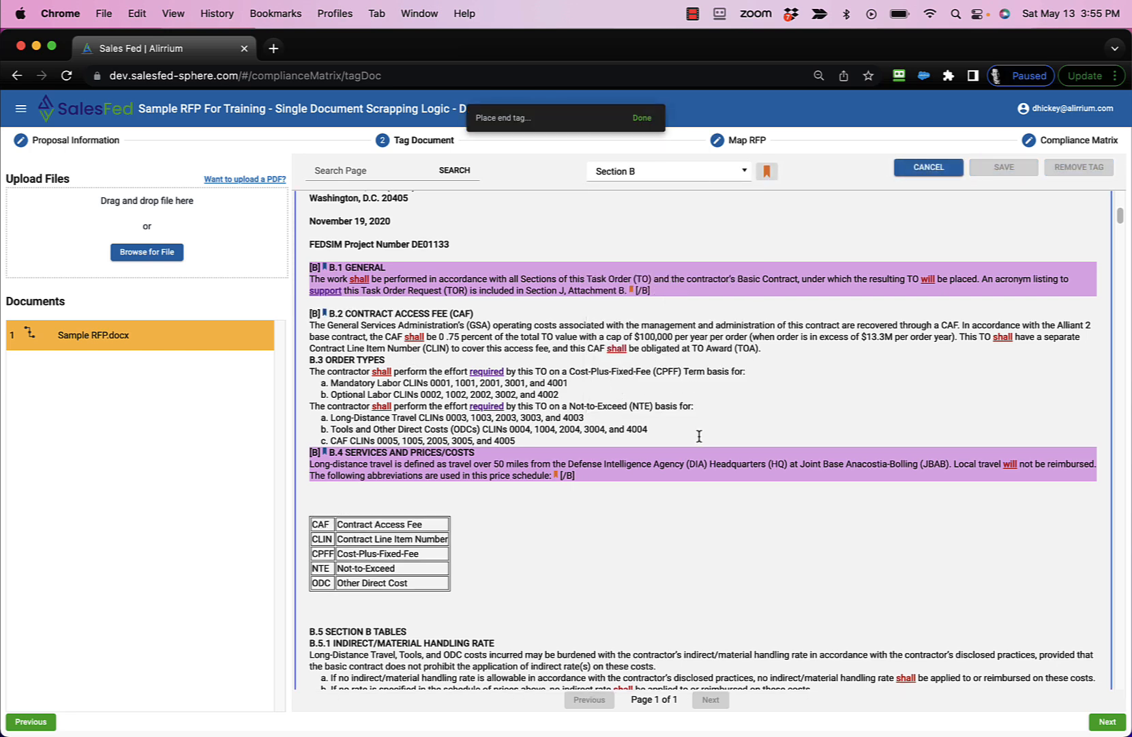
left_click(769, 378)
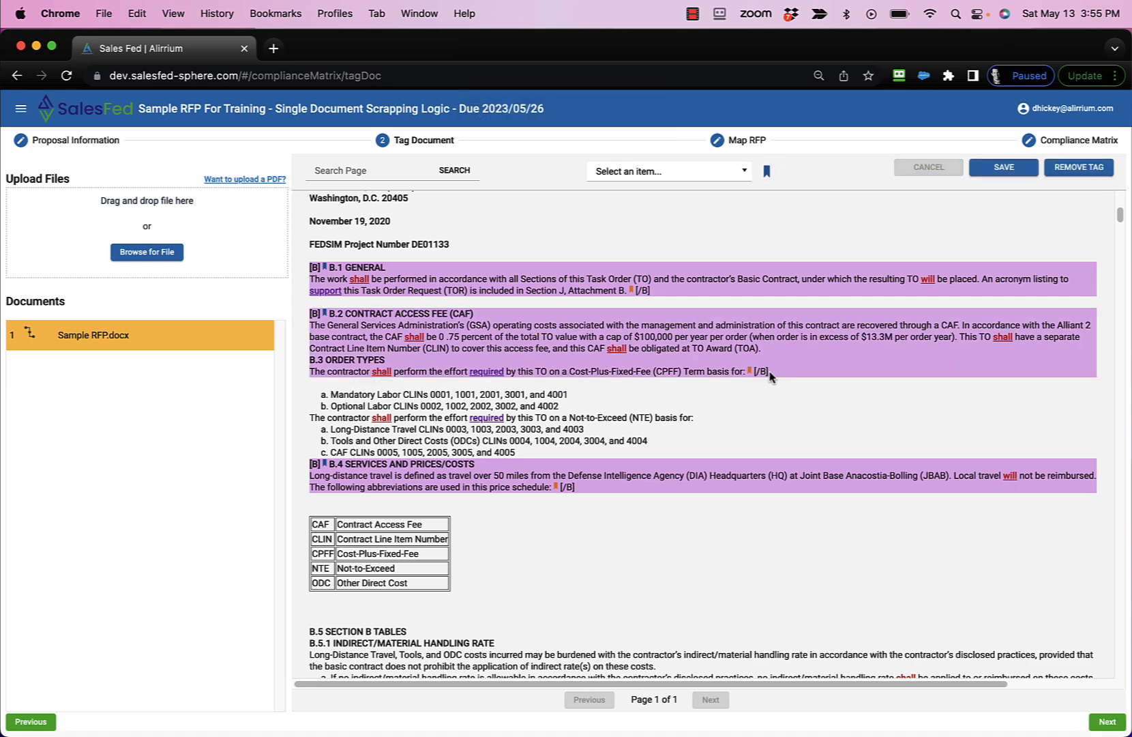
- Save the document with the added B.2 and B.3 tag and proceed to the Map RFP stage
left_click(1004, 169)
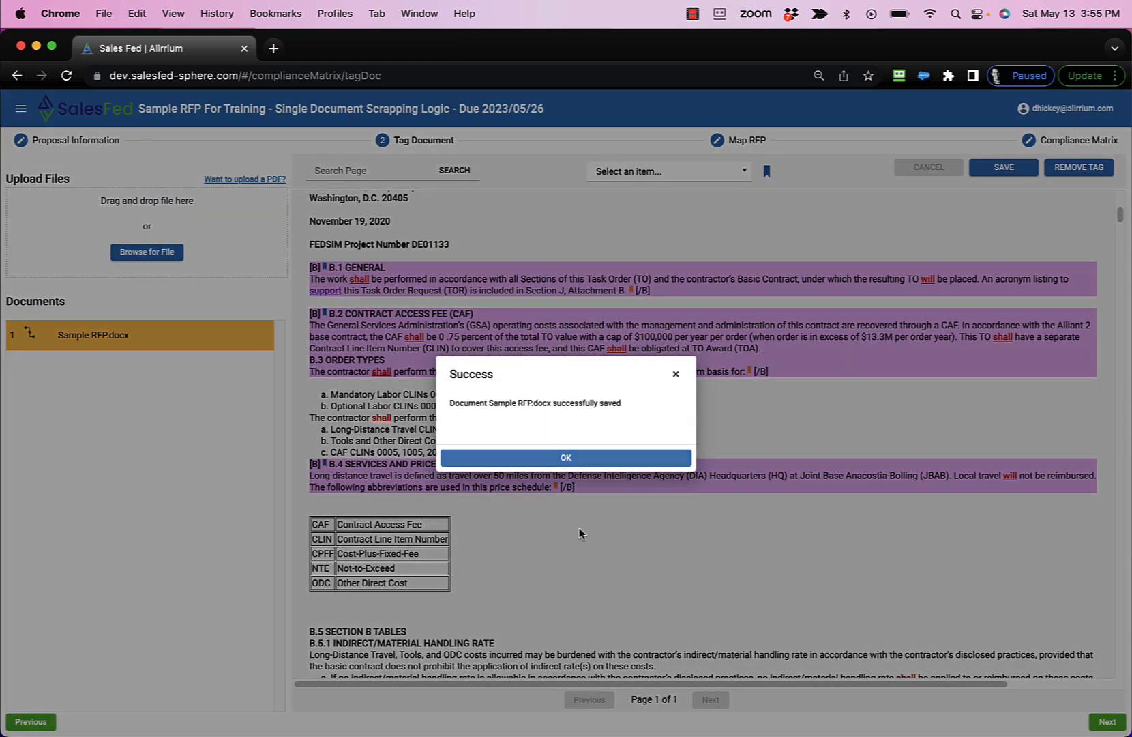
left_click(601, 458)
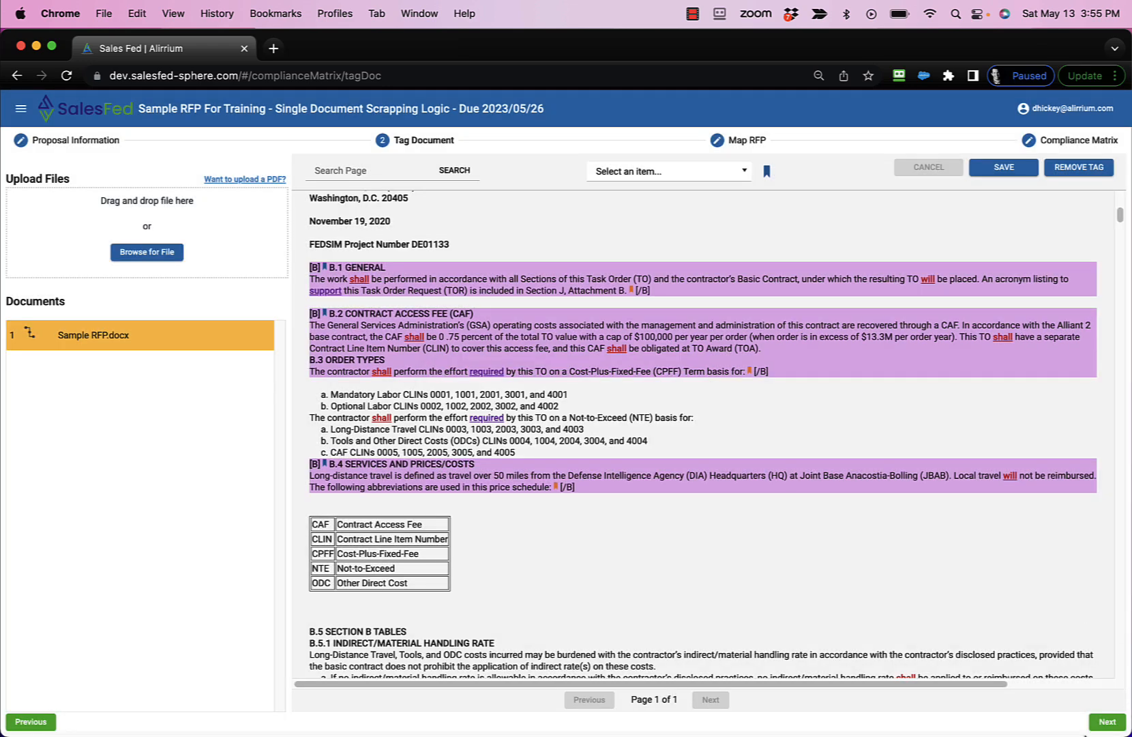
left_click(1106, 721)
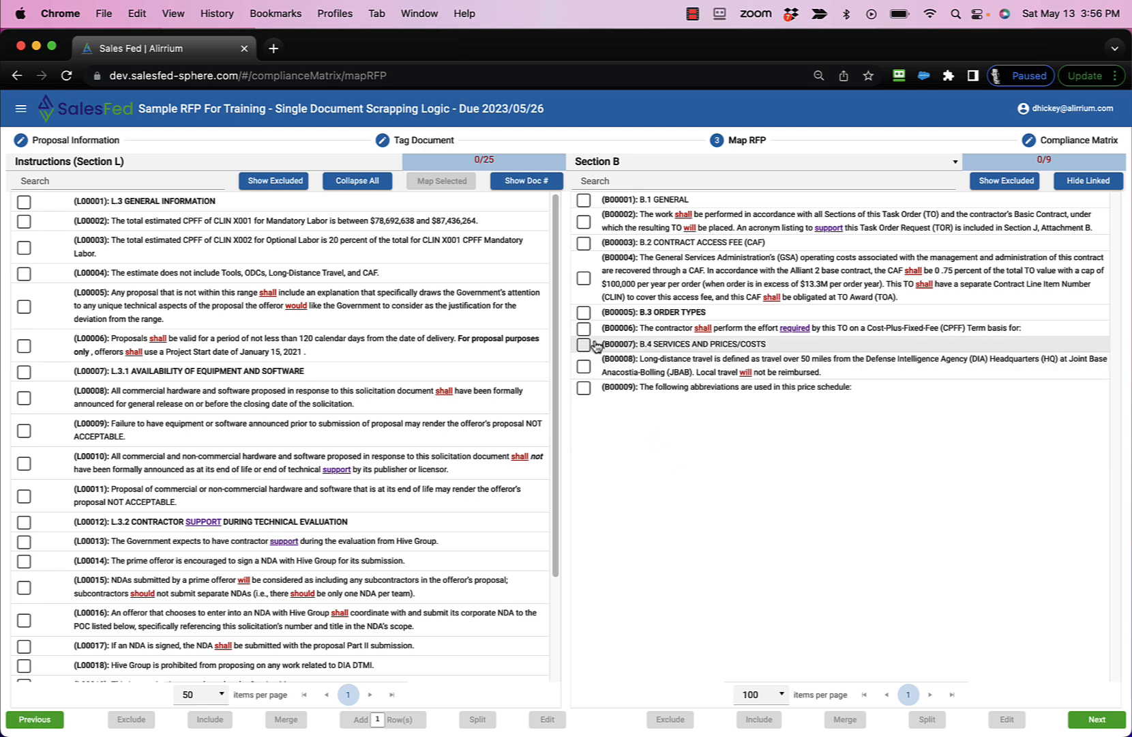
- Exclude the B.3 Order Types heading (B00005) and its sentence (B00006) from the Section B requirements
left_click(583, 313)
left_click(584, 328)
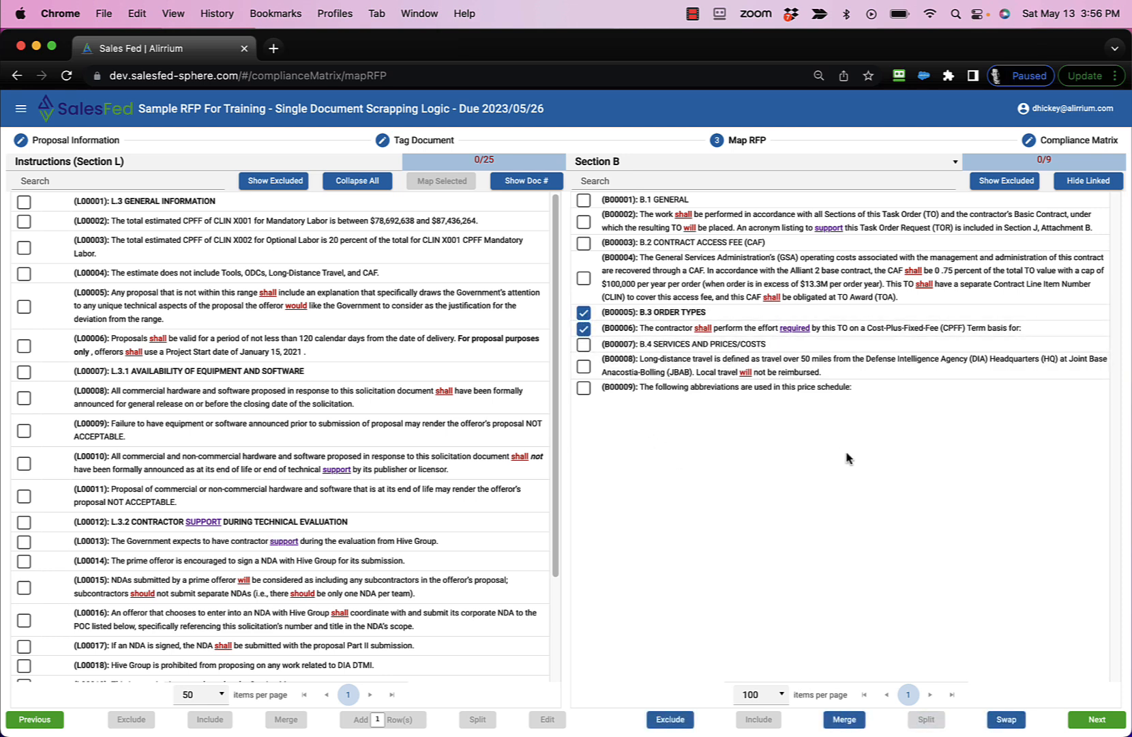
left_click(671, 720)
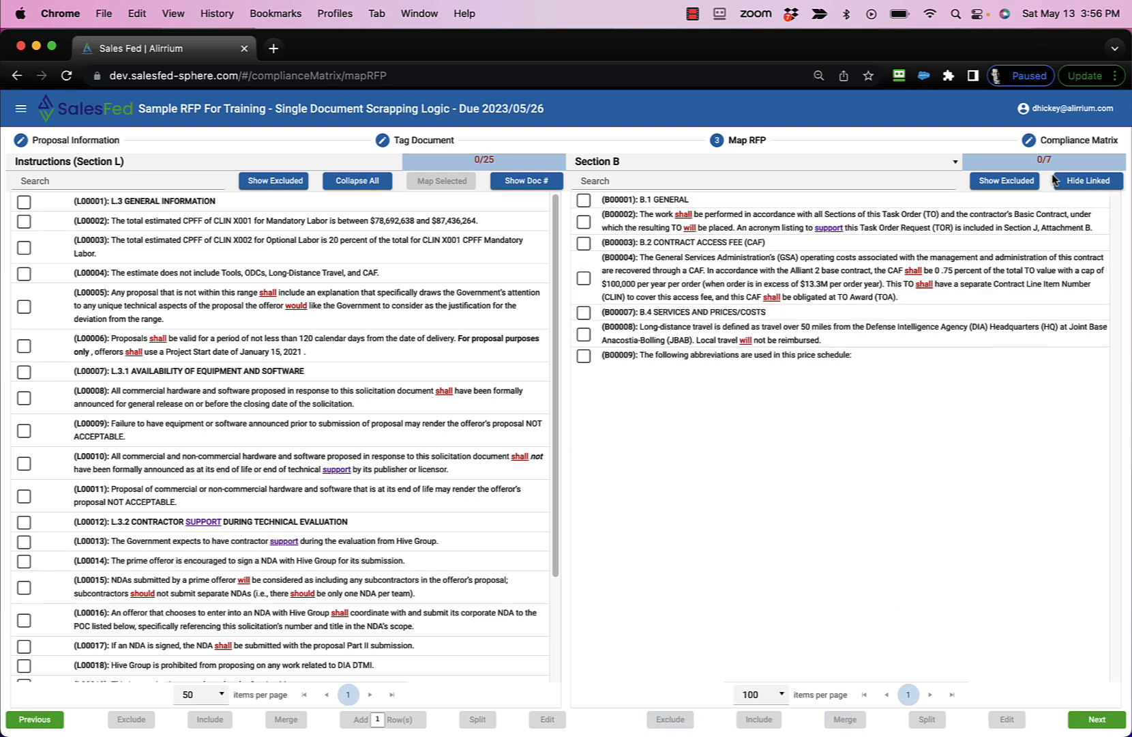
- Show the excluded Section B rows and include B00005 and B00006 again
mouse_move(1048, 169)
left_click(1005, 182)
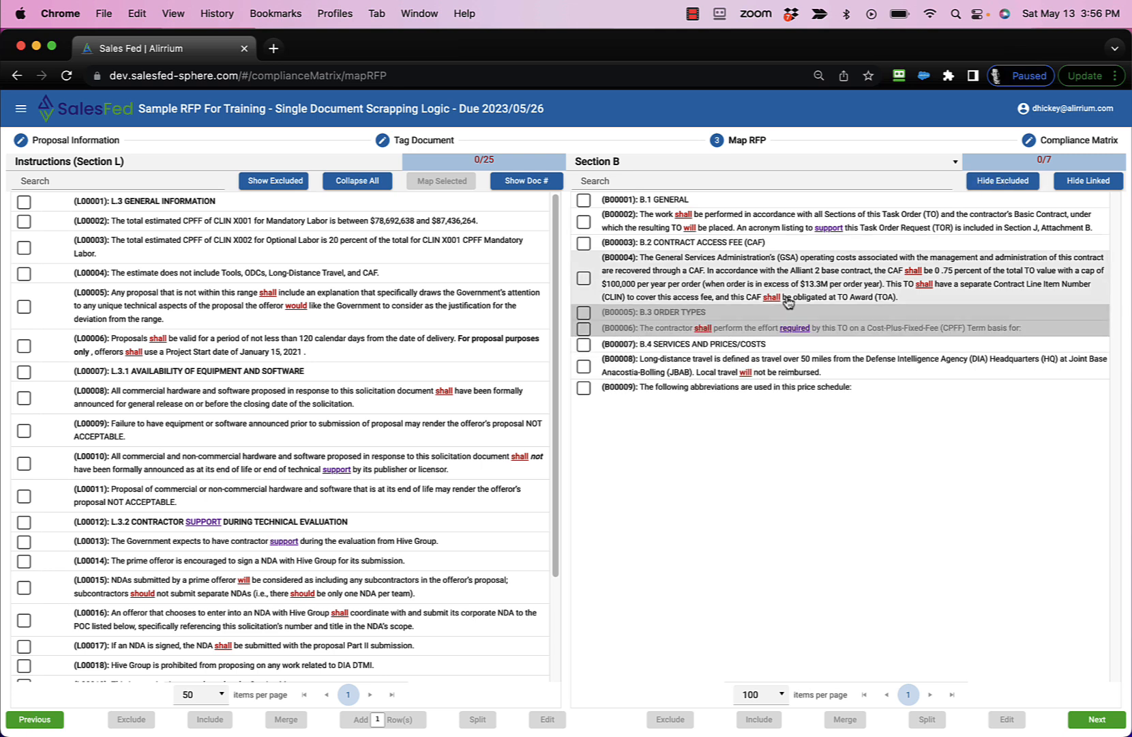
left_click(584, 313)
left_click(584, 329)
left_click(760, 720)
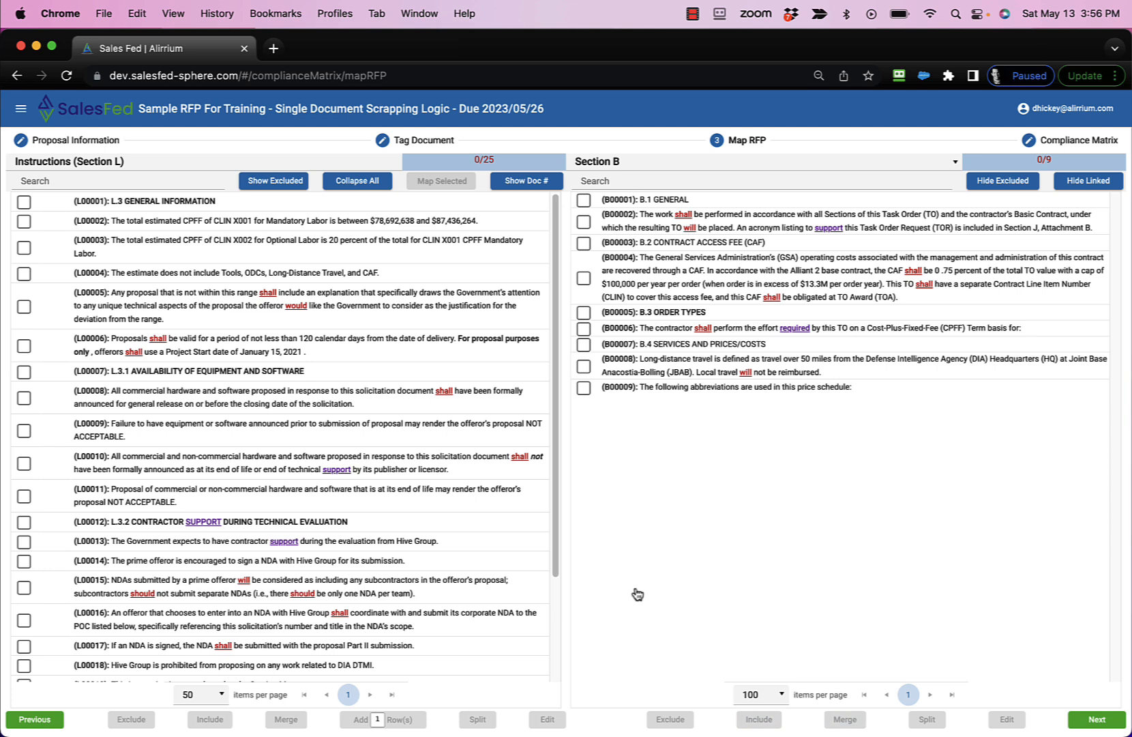
- Return to document tagging and remove the Section B tag covering B.2 Contract Access Fee and B.3 Order Types
left_click(27, 721)
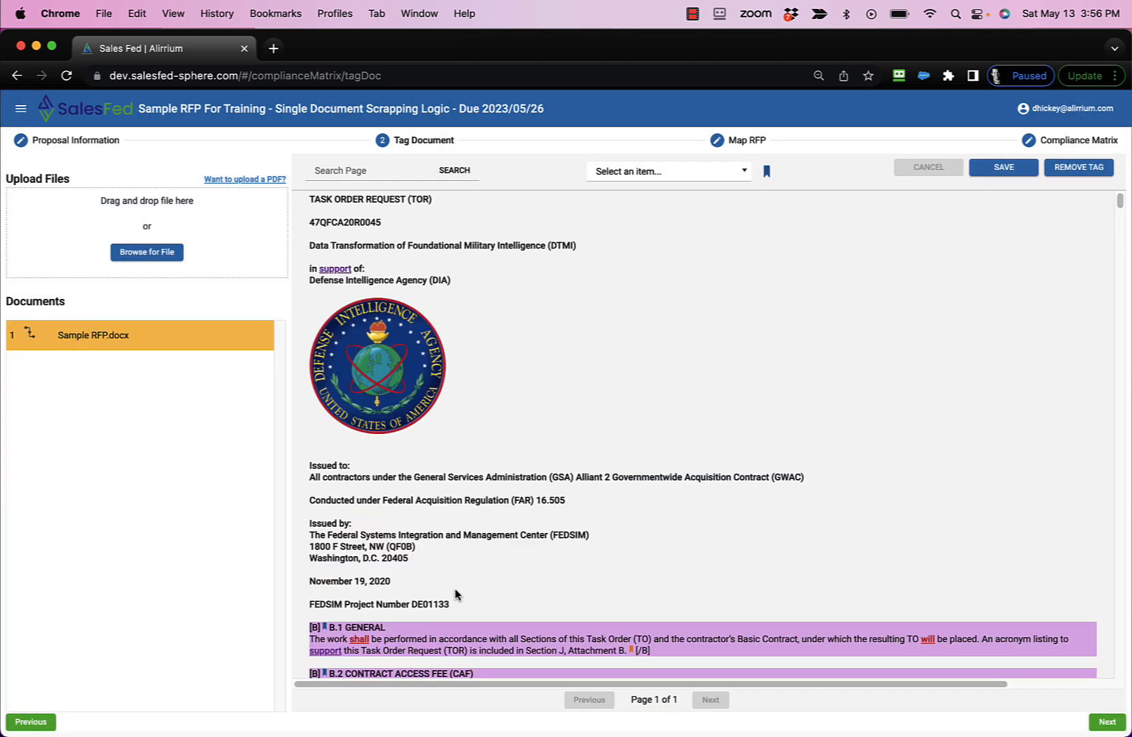
scroll(879, 473, "down", 5)
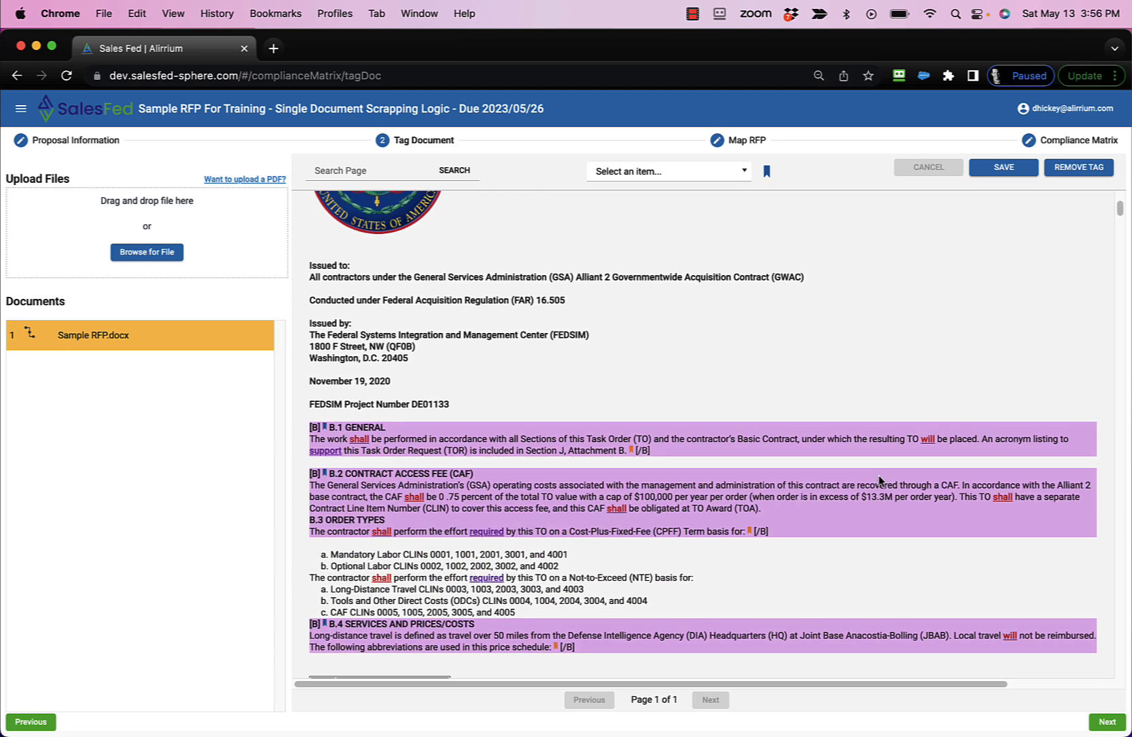
left_click(1083, 172)
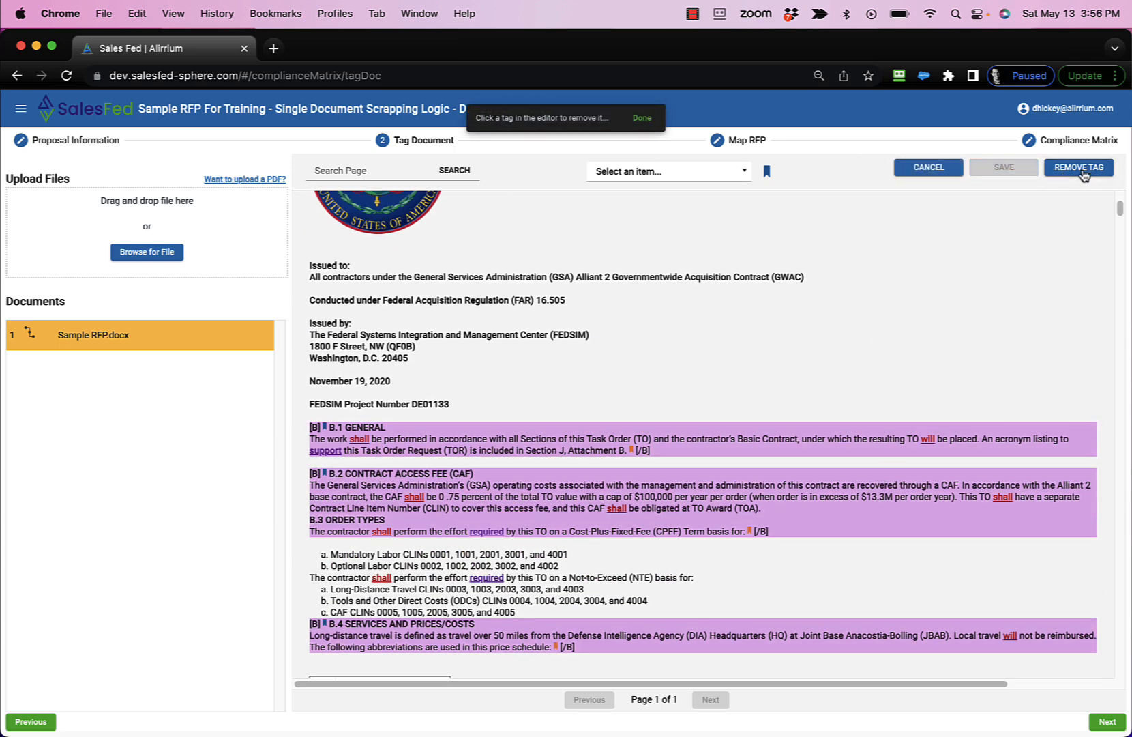
left_click(749, 531)
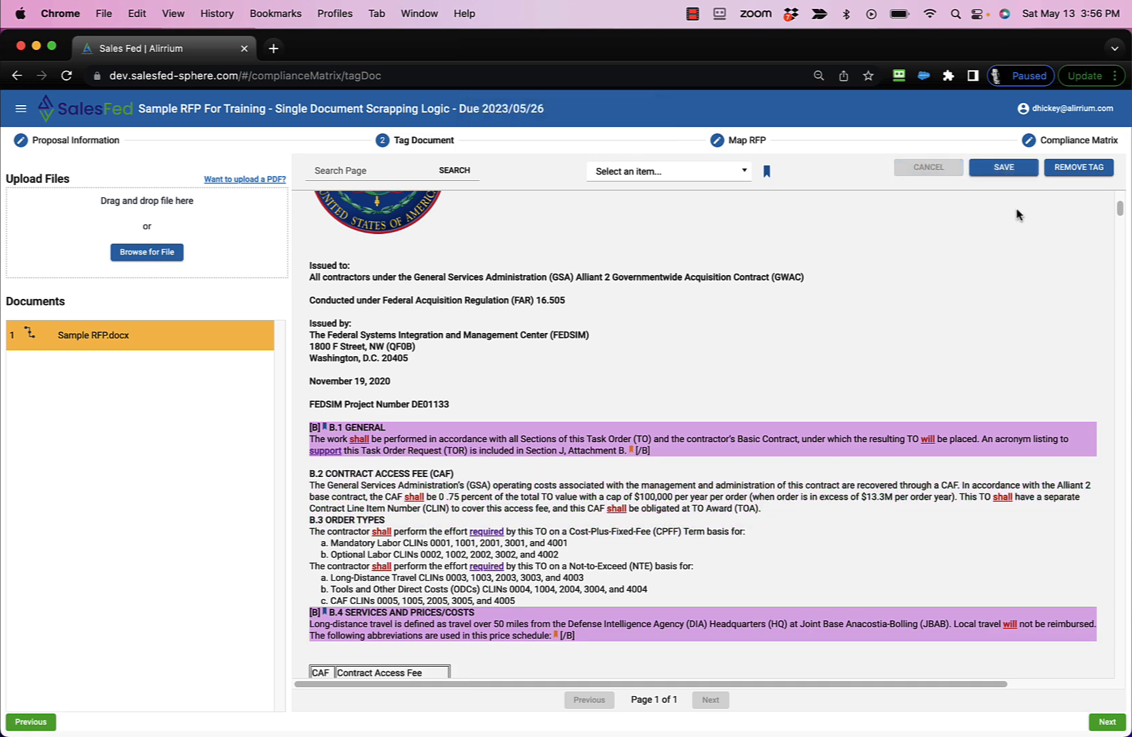
- Save the document without the B.2 tag and, in the Map RFP stage, map requirement B00008 to instruction L00005
left_click(1002, 169)
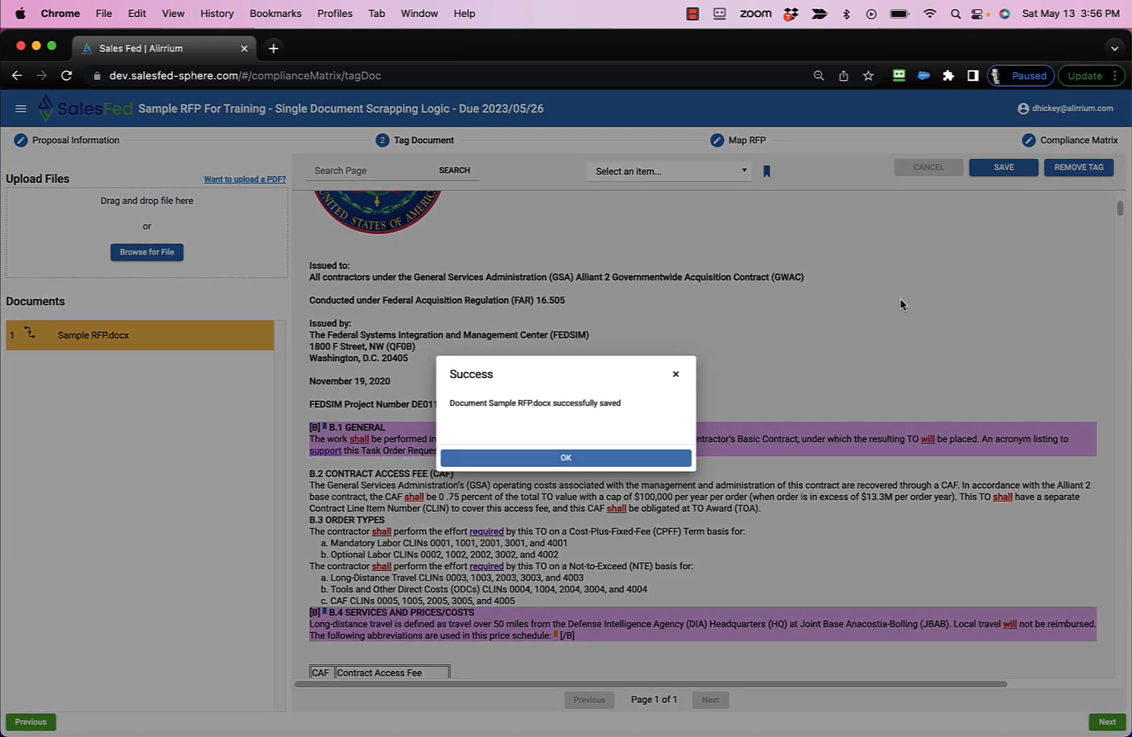
left_click(594, 463)
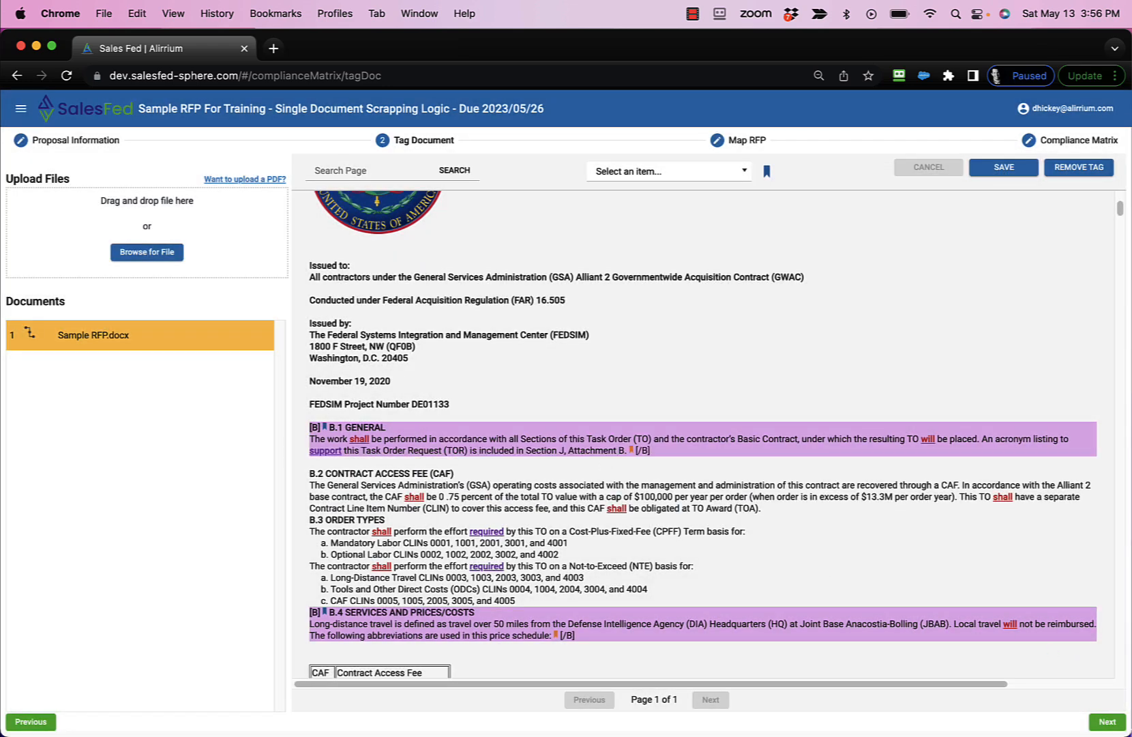
left_click(1103, 724)
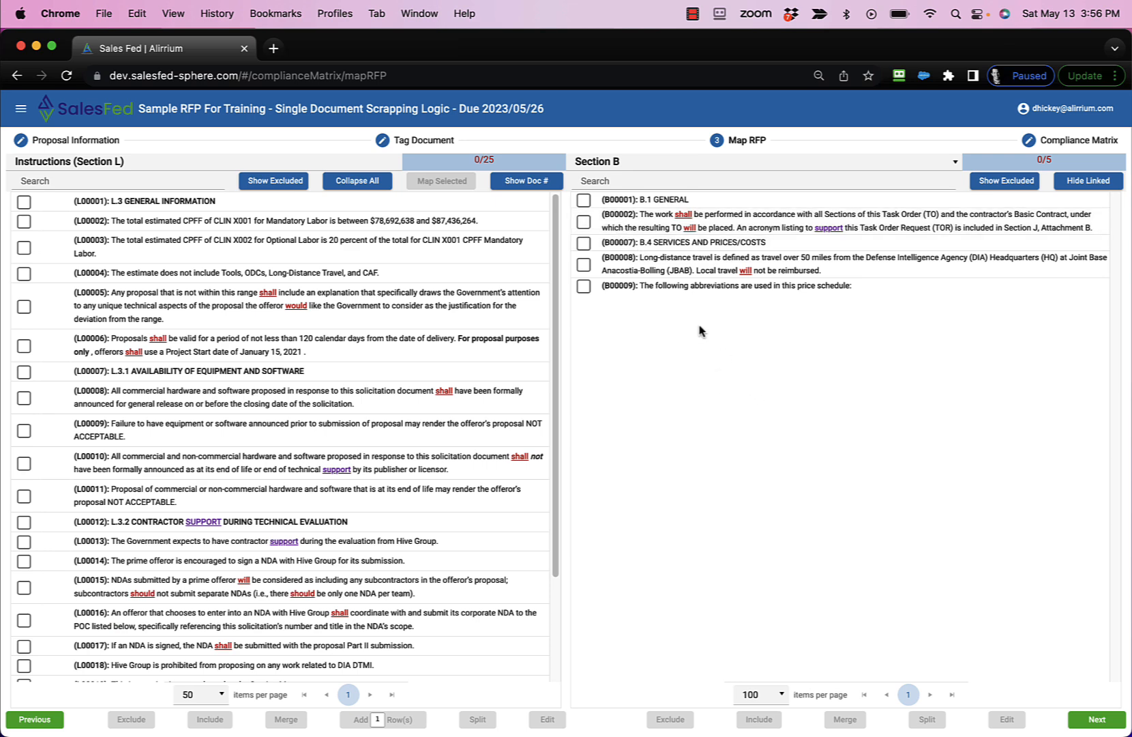
left_click_drag(668, 270, 380, 289)
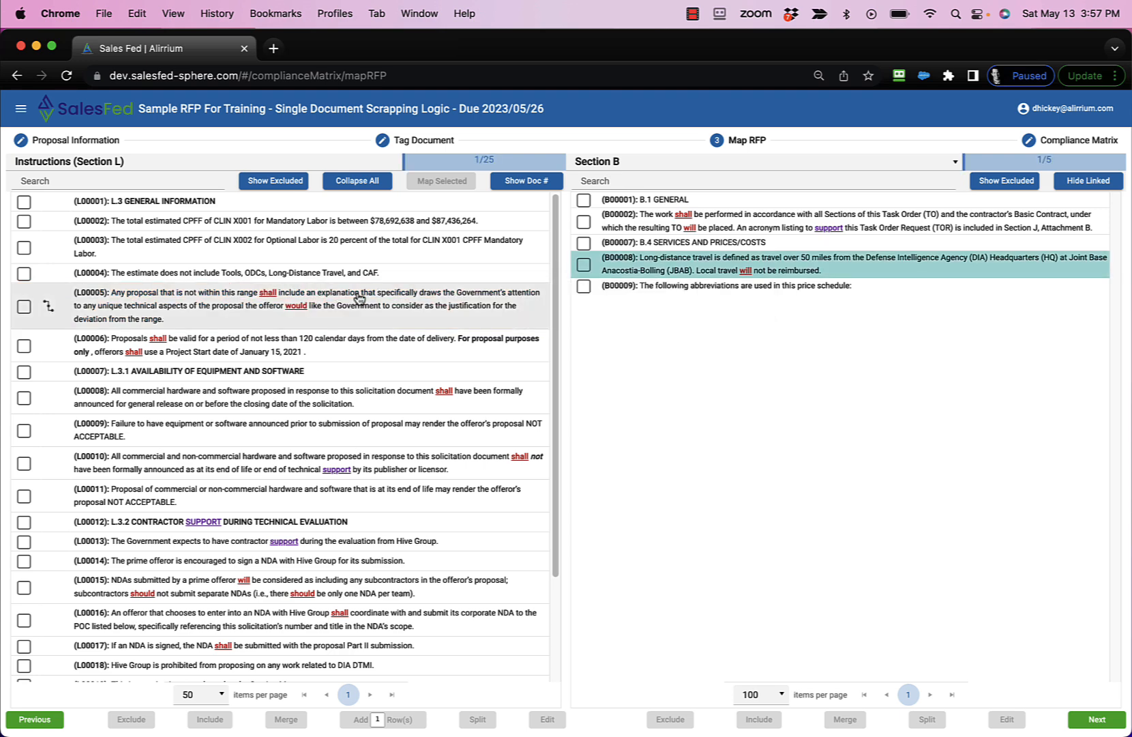
- Return to document tagging and try to remove the Section B tag from B.4 Services and Prices/Costs
left_click(31, 719)
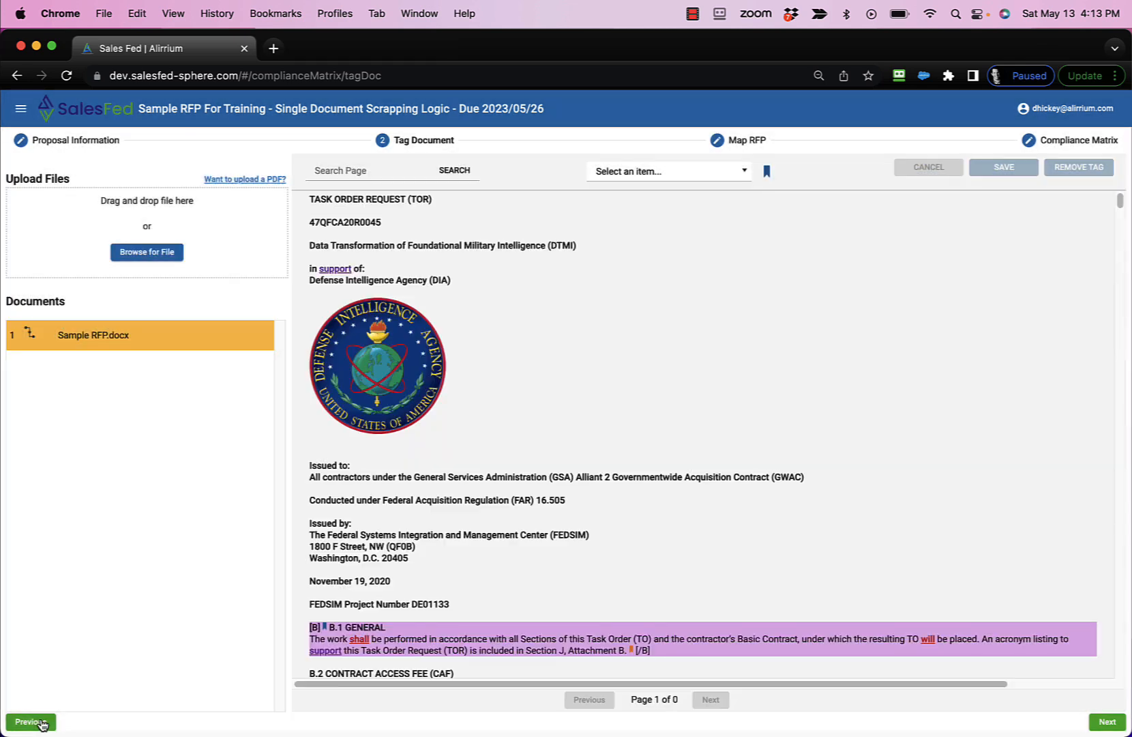
scroll(910, 529, "down", 5)
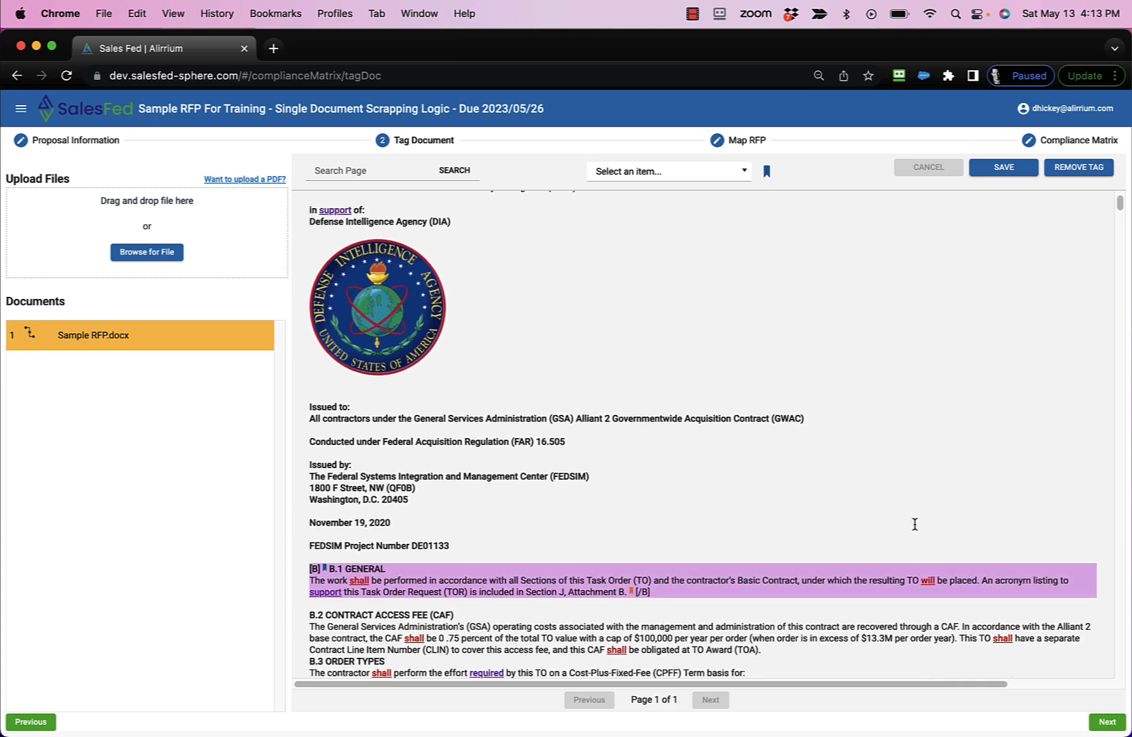
left_click(1089, 167)
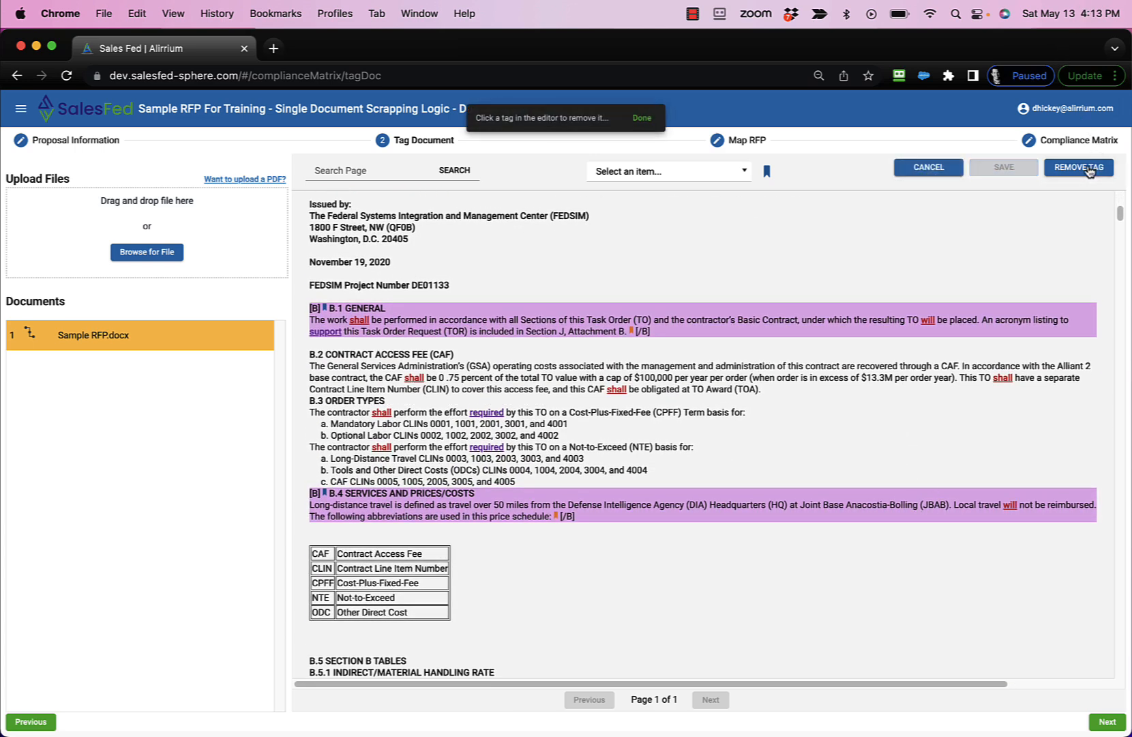
left_click(556, 516)
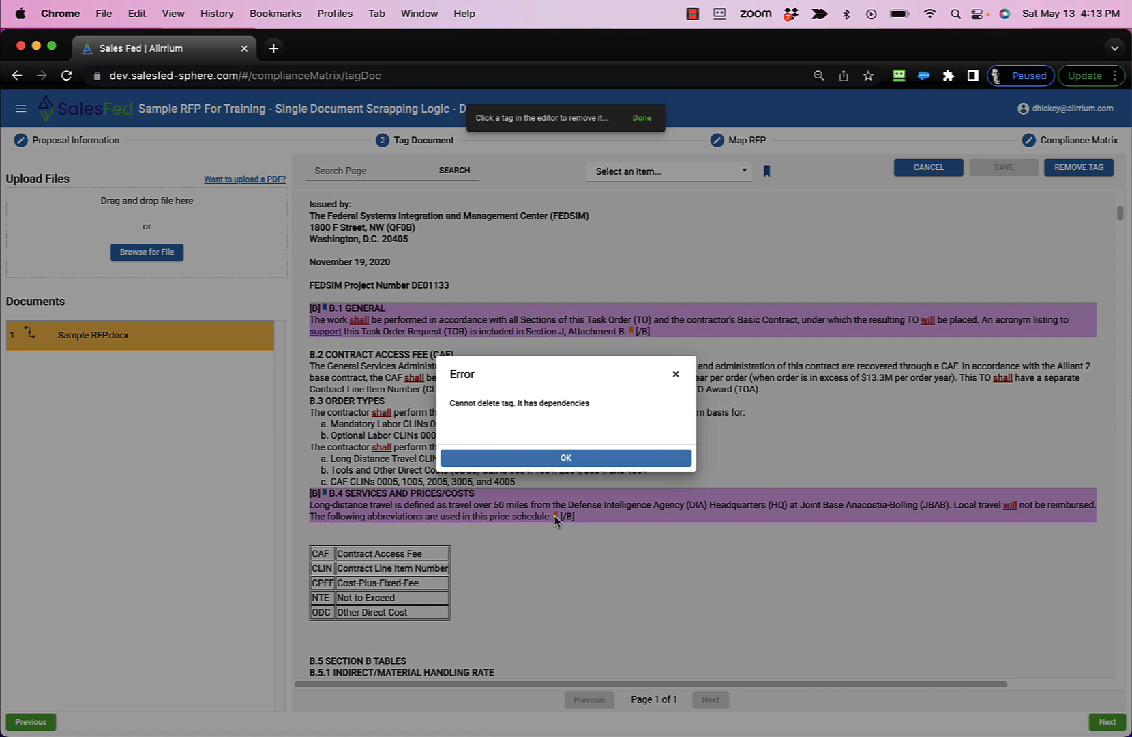
left_click(558, 457)
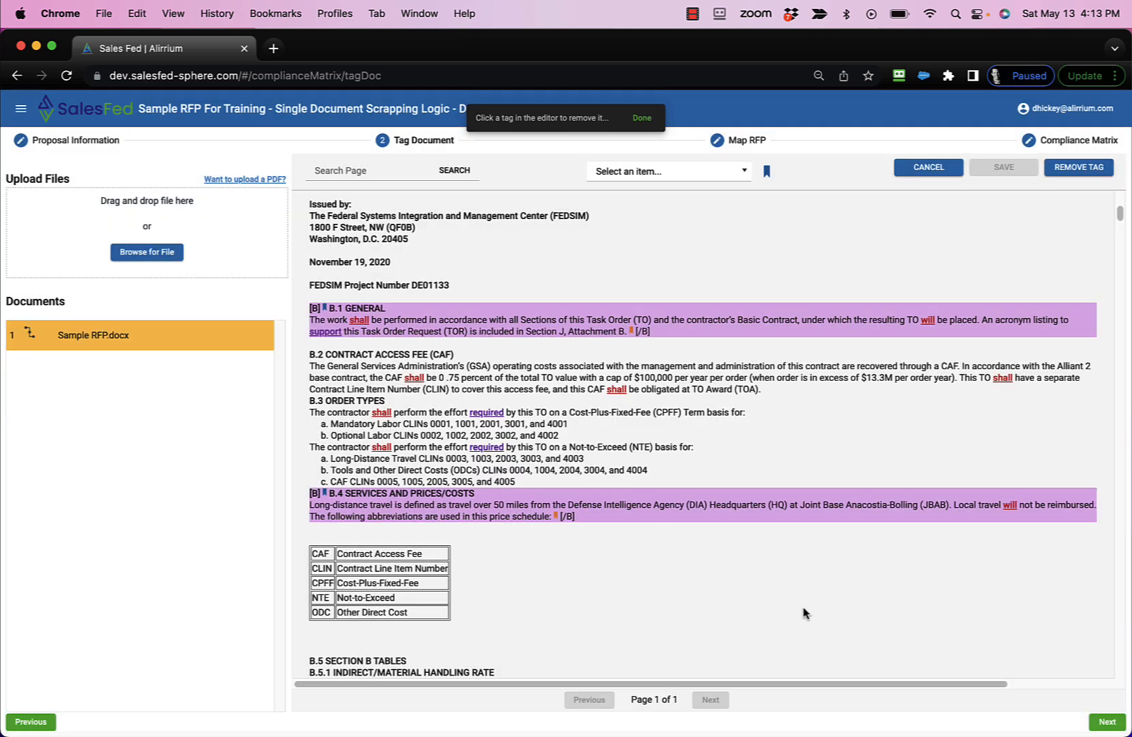
- Go back to the Map RFP stage and unlink requirement B00008 from instruction L00005
left_click(1115, 725)
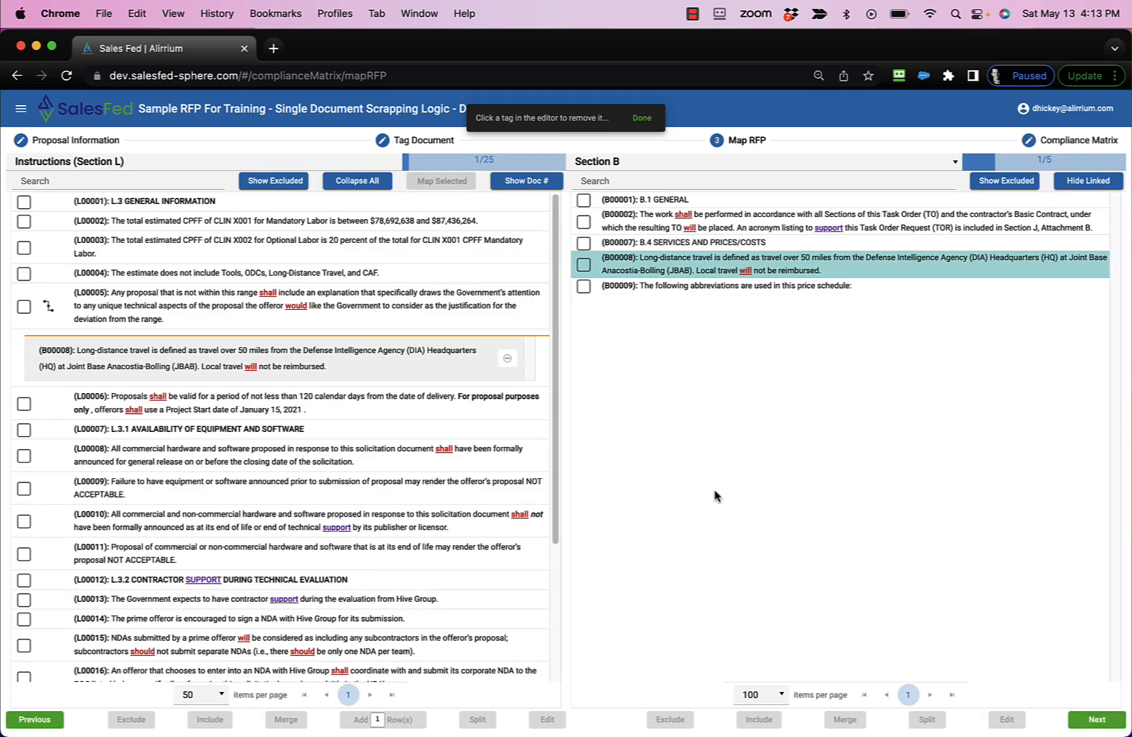
left_click(507, 361)
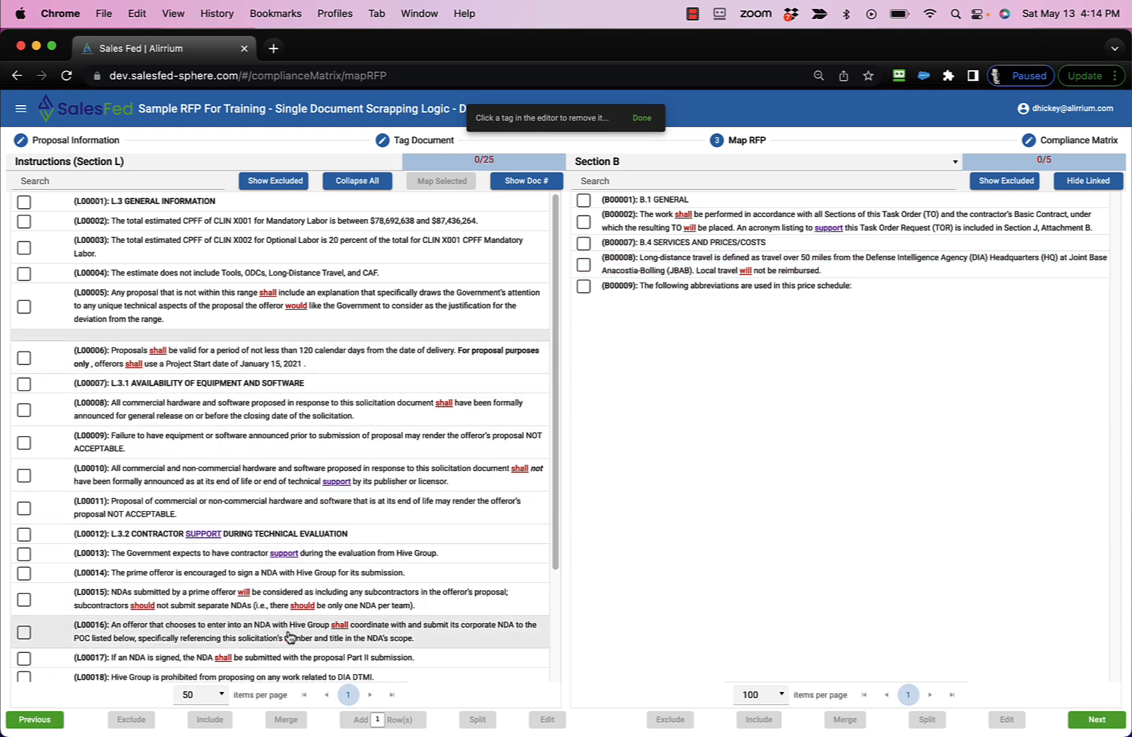
- Return to document tagging, end the pending tag removal, and remove the Section B tag from B.4 Services and Prices/Costs
left_click(34, 720)
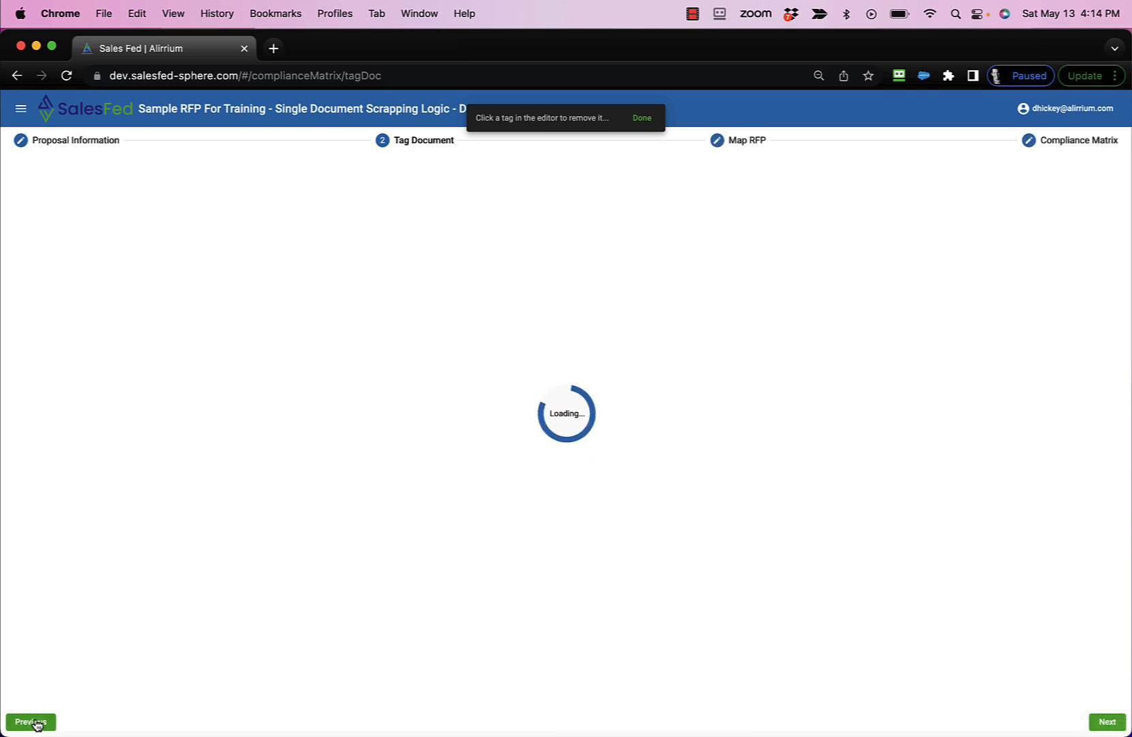
left_click(642, 118)
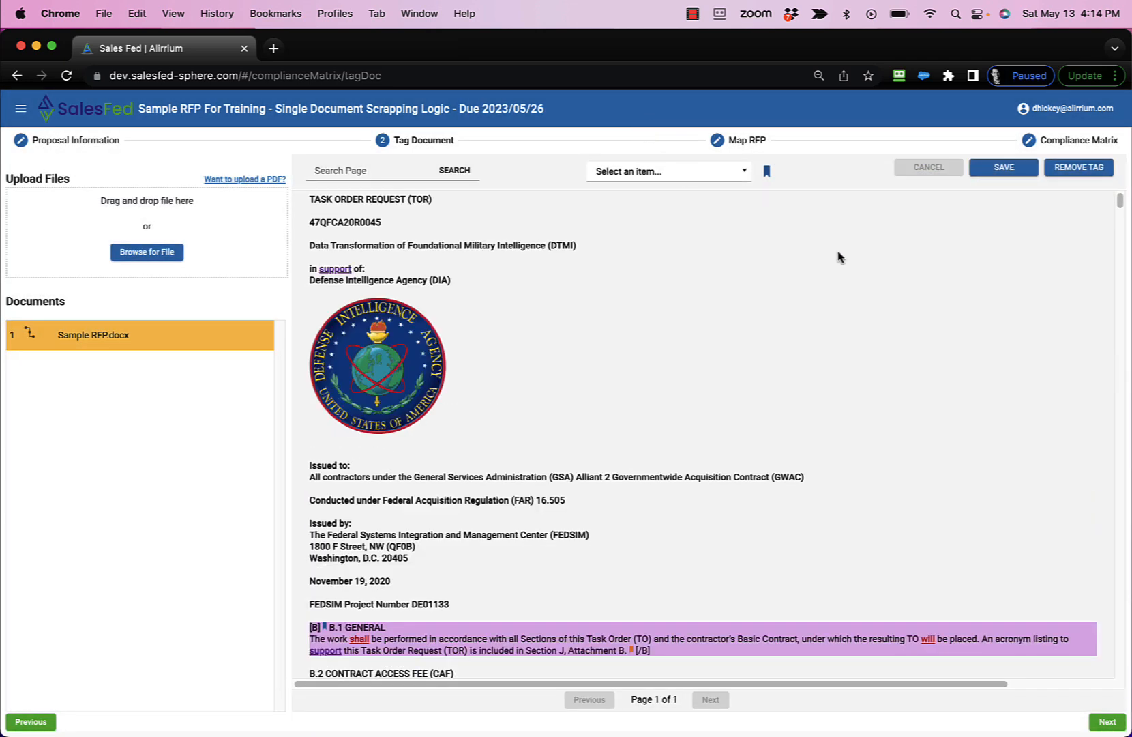
scroll(857, 404, "down", 10)
scroll(858, 407, "up", 5)
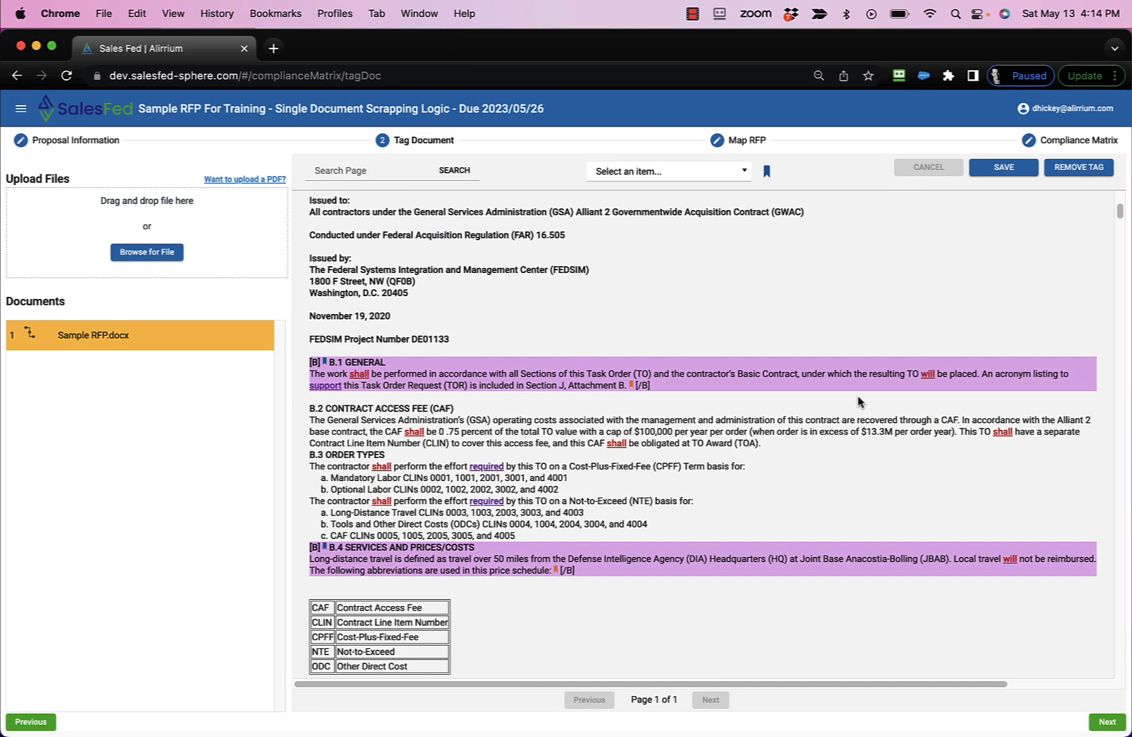
left_click(1079, 170)
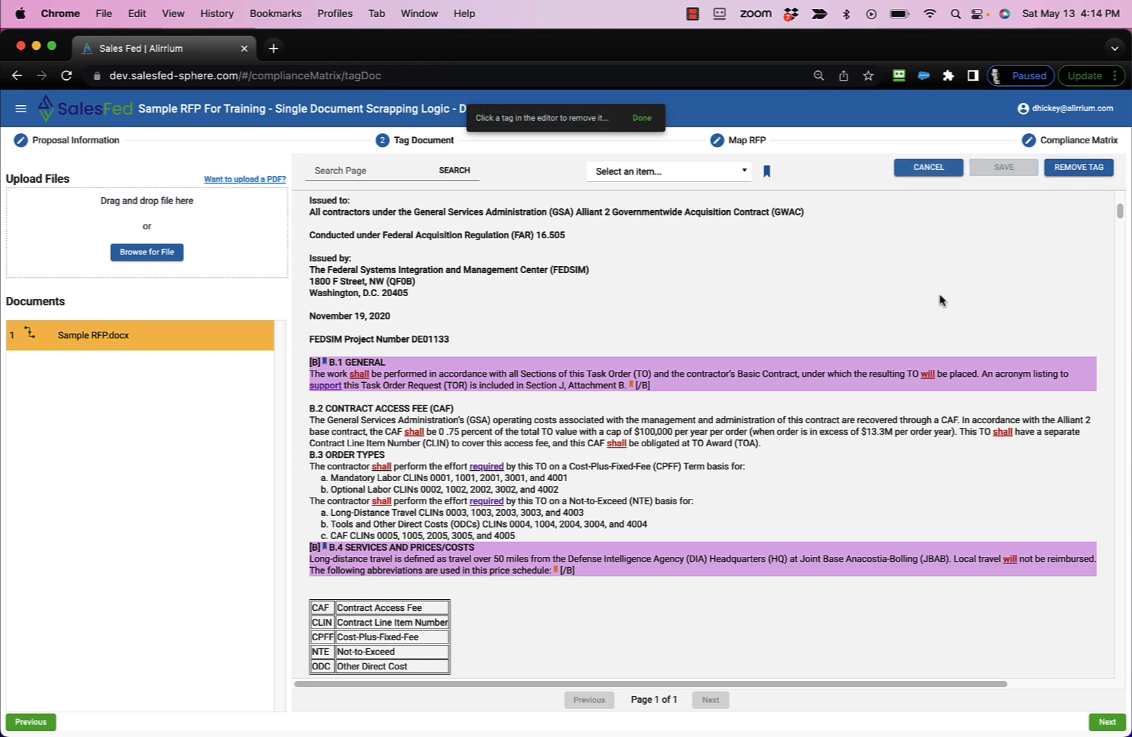
left_click(556, 569)
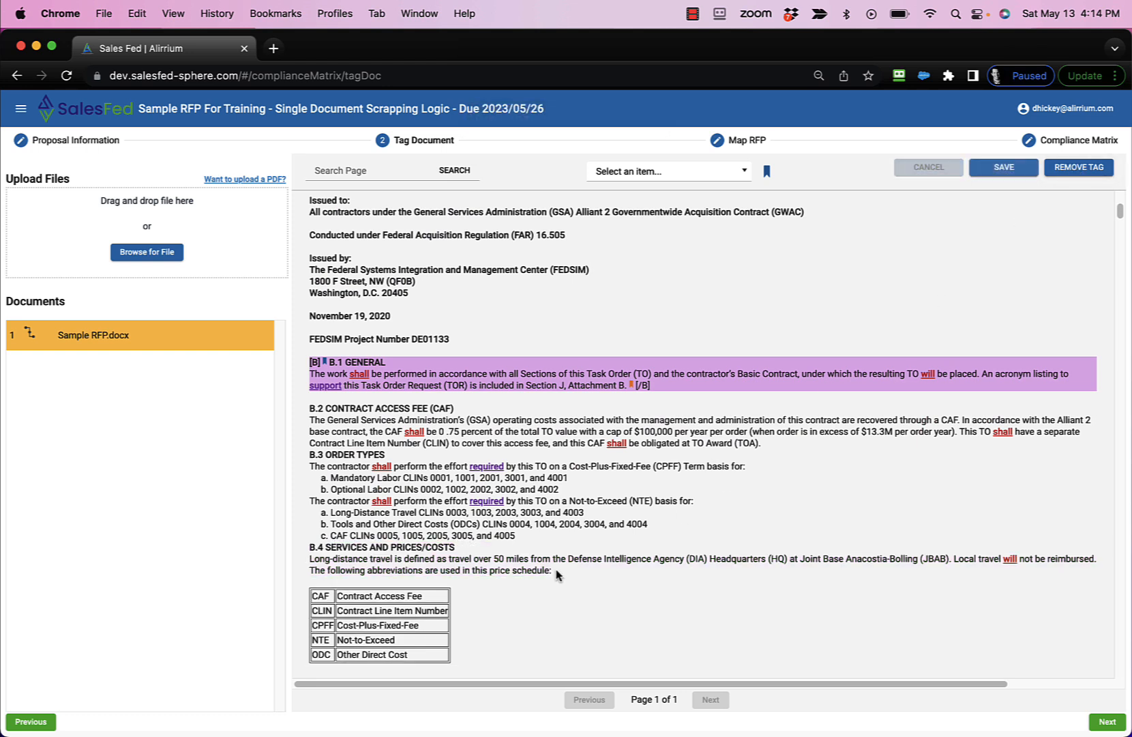
- Save the document without the B.4 tag and proceed to the Map RFP stage
left_click(1022, 172)
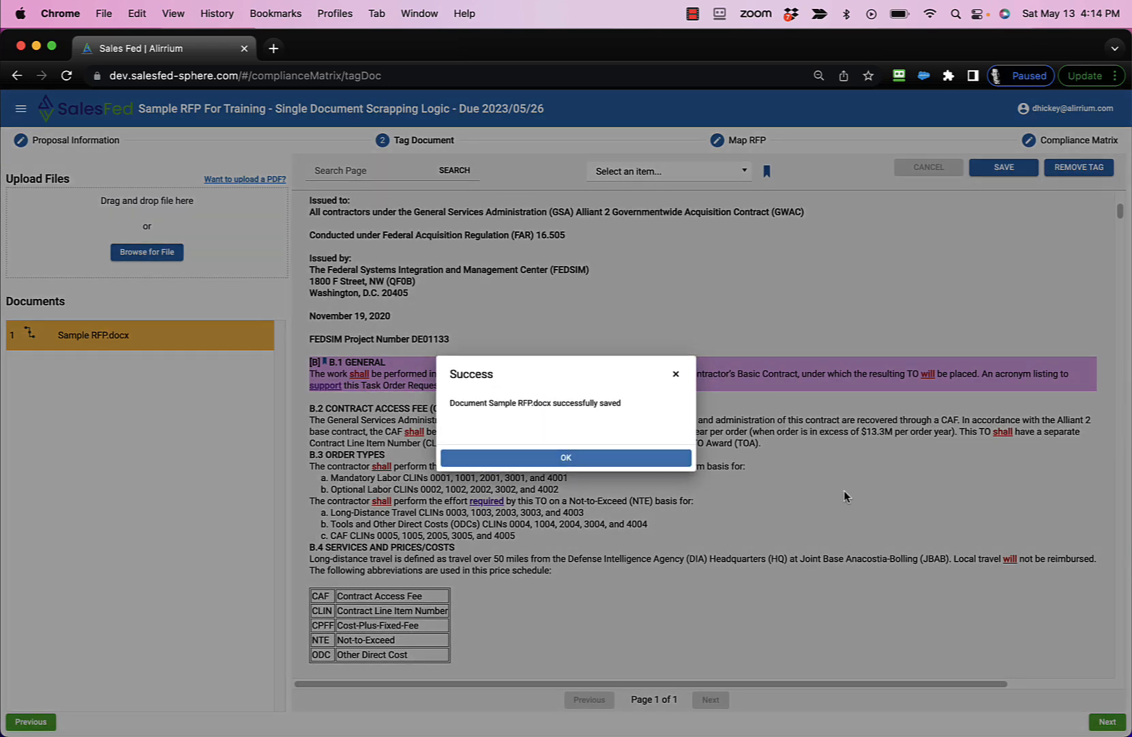
left_click(660, 467)
left_click(1106, 722)
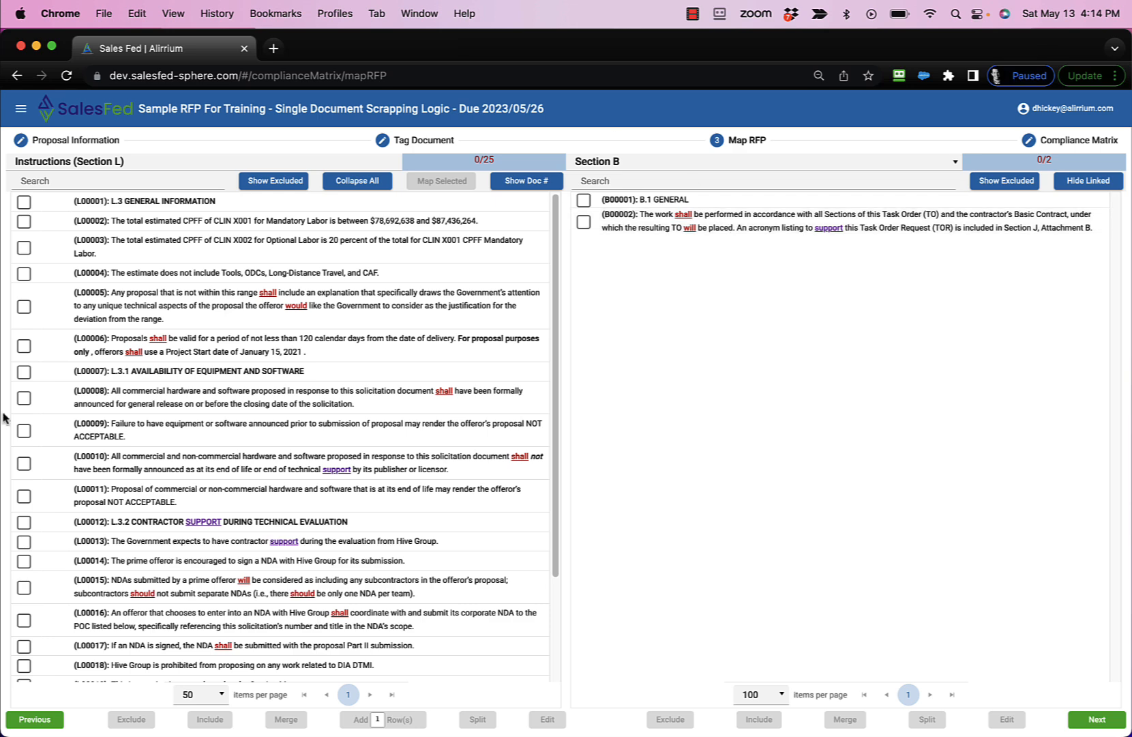
- Return to the document tagging stage
left_click(44, 719)
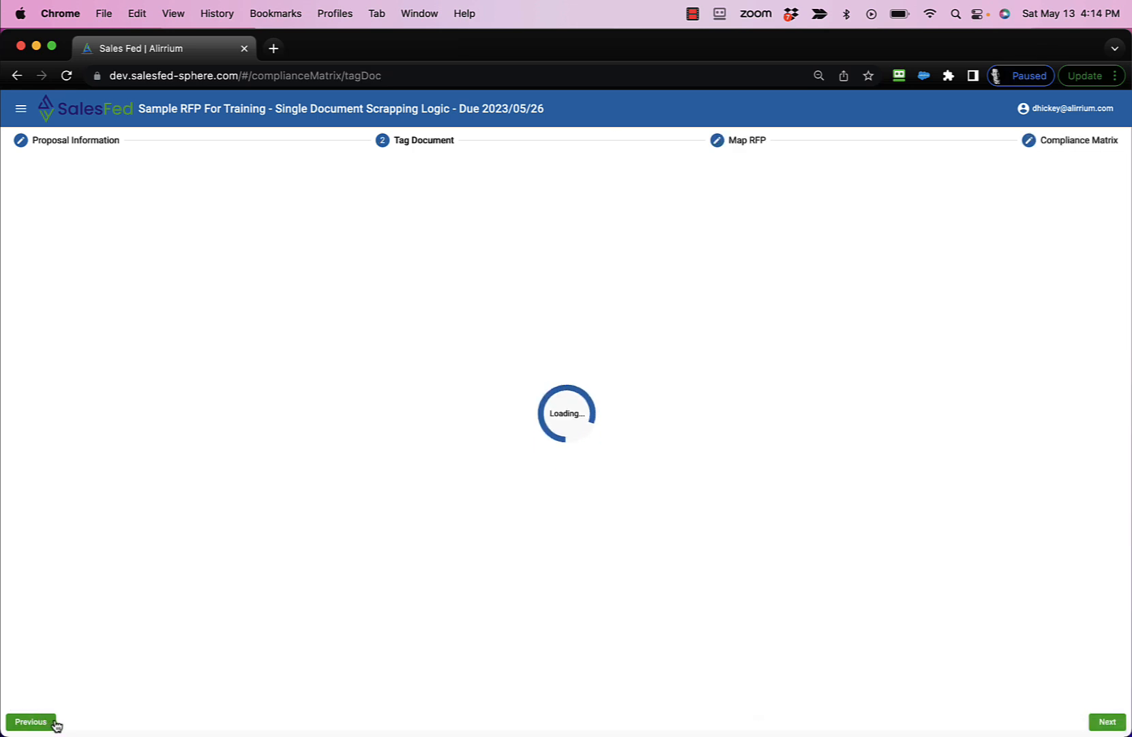